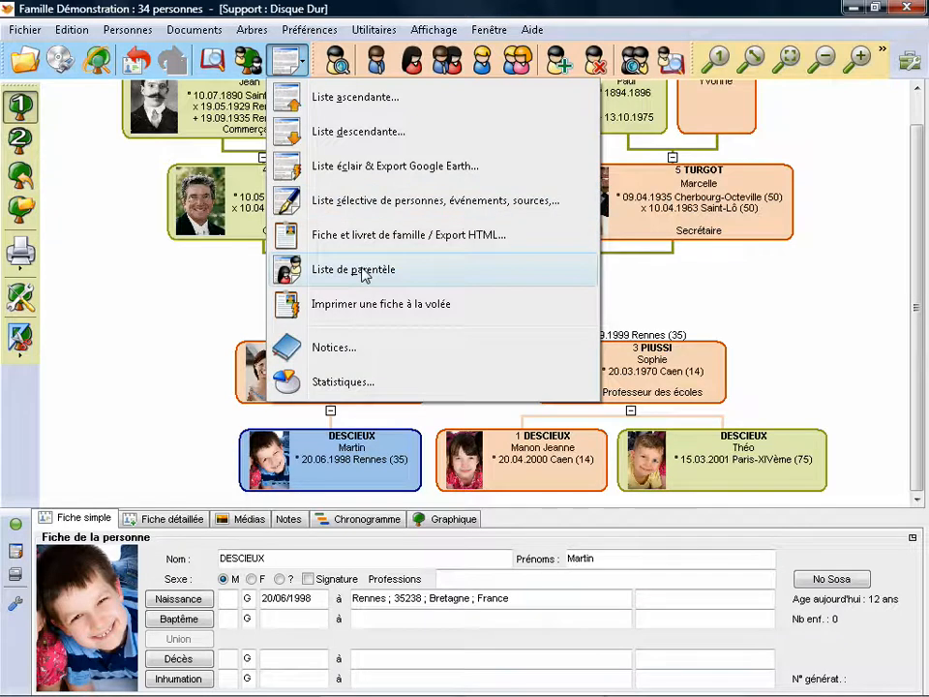
Generate the kinship list (Liste de parentèle) for the selected person and read through the document
left_click(326, 280)
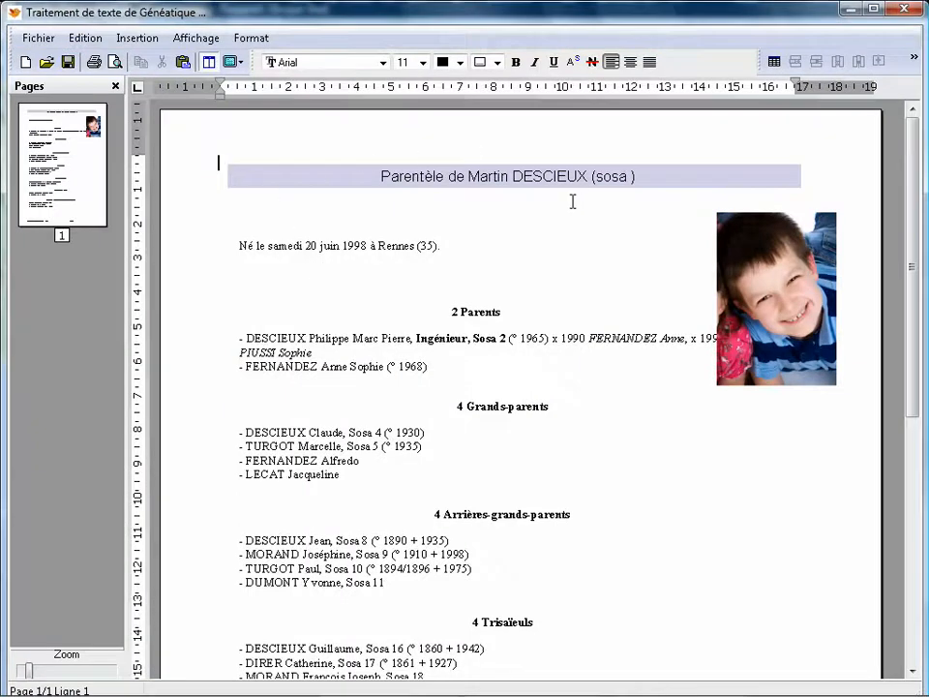
scroll(572, 202, "down", 3)
scroll(572, 202, "down", 1)
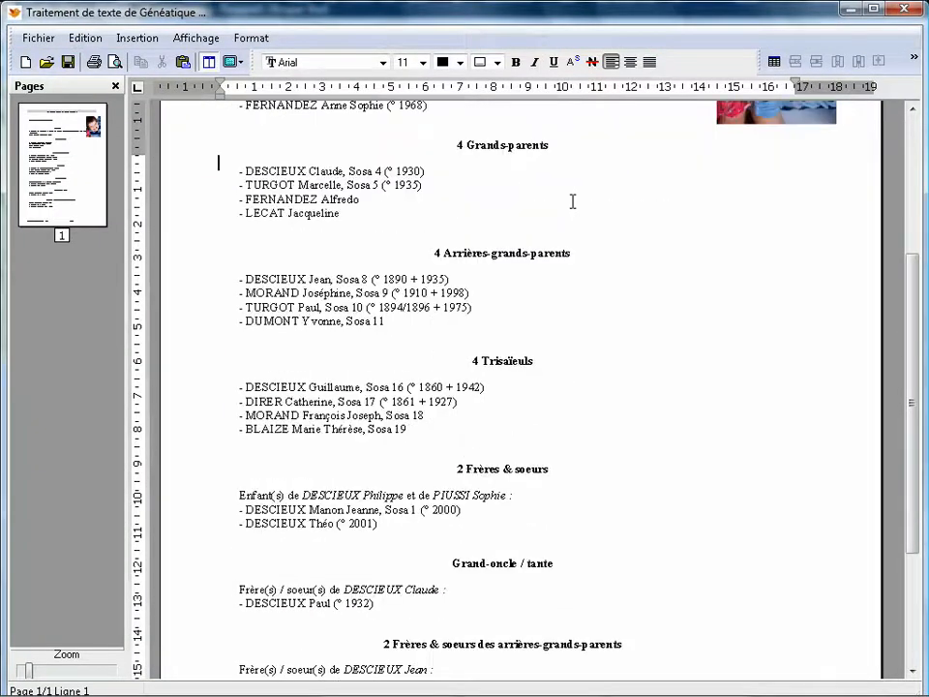
scroll(572, 201, "down", 2)
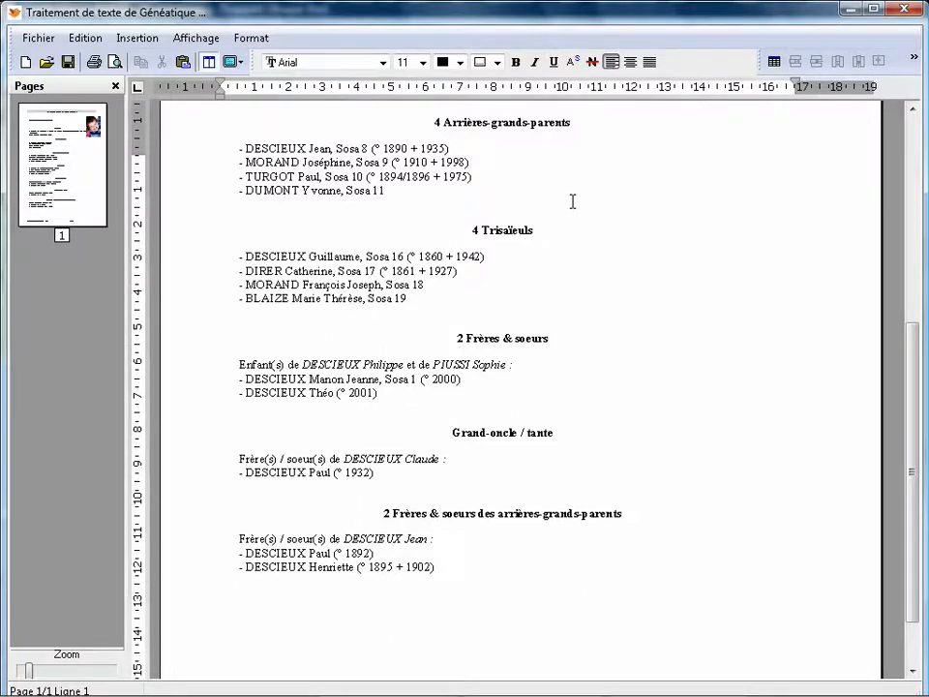
scroll(573, 202, "down", 3)
scroll(573, 201, "up", 8)
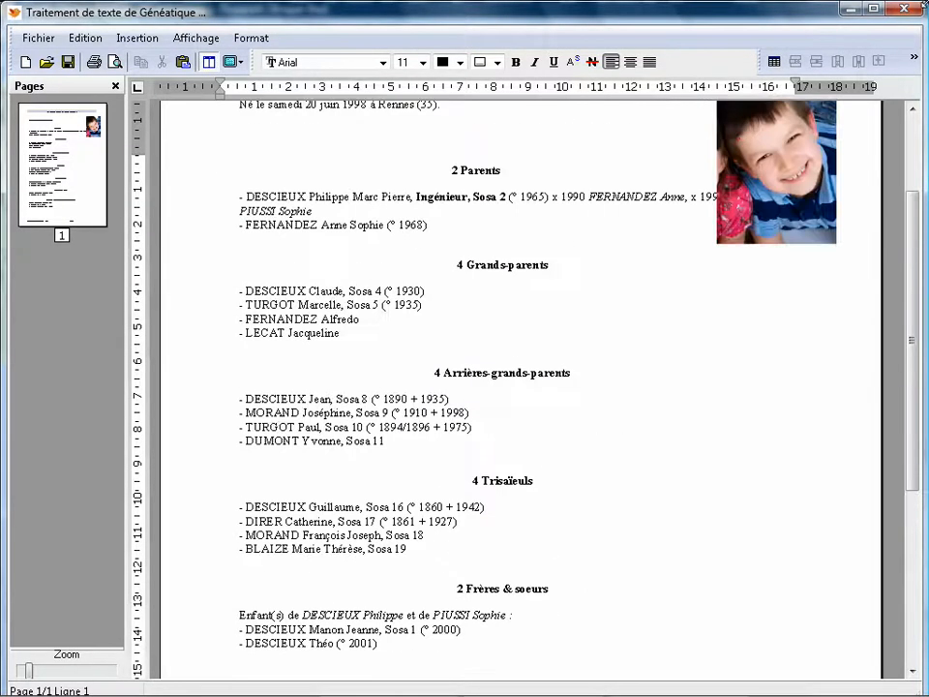
Look over the save, export and print options for the kinship document and close it
left_click(38, 39)
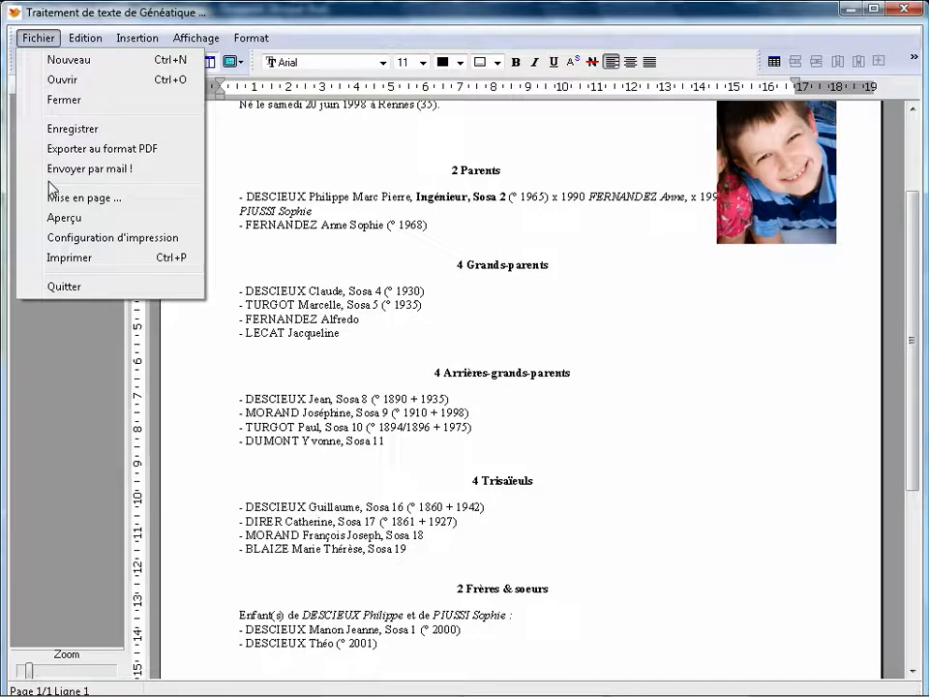
left_click(321, 225)
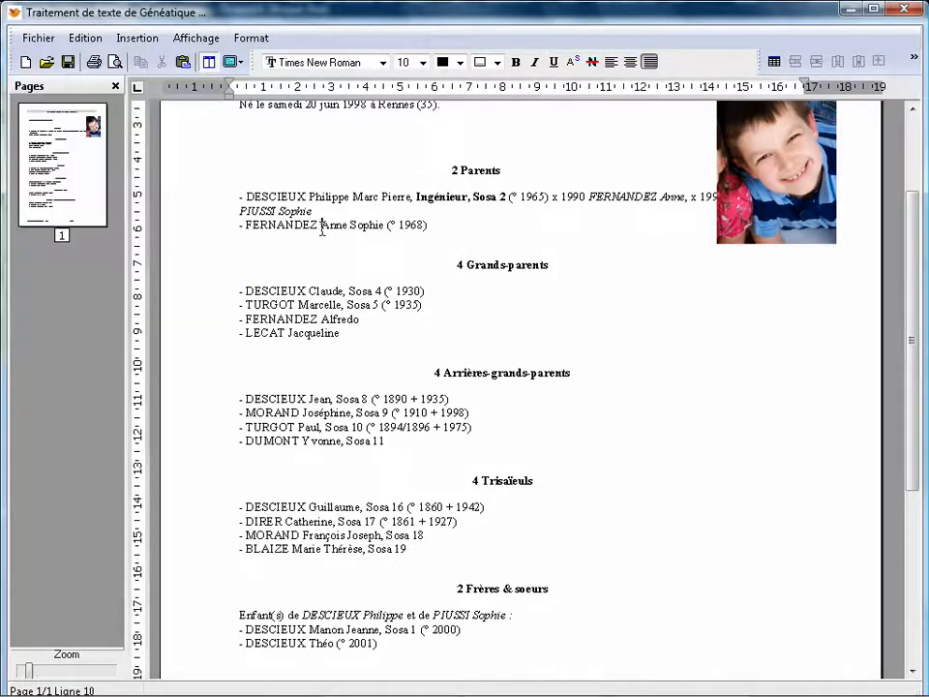
left_click(900, 10)
Set up an ascending list, preview the simple.la, compact.la and tableau.la models, and choose defaut.la
left_click(286, 62)
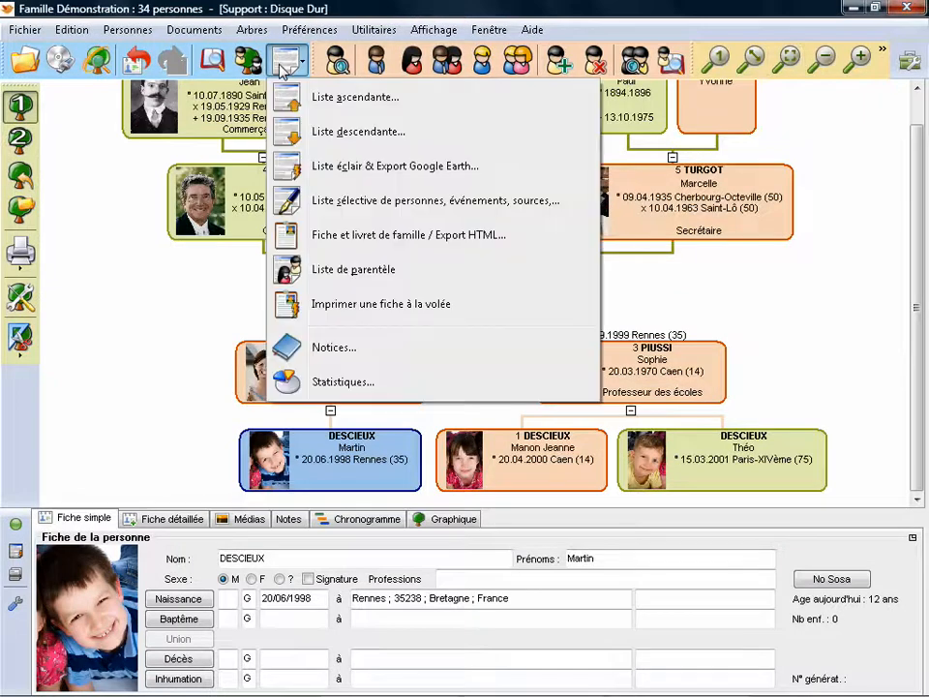
left_click(297, 101)
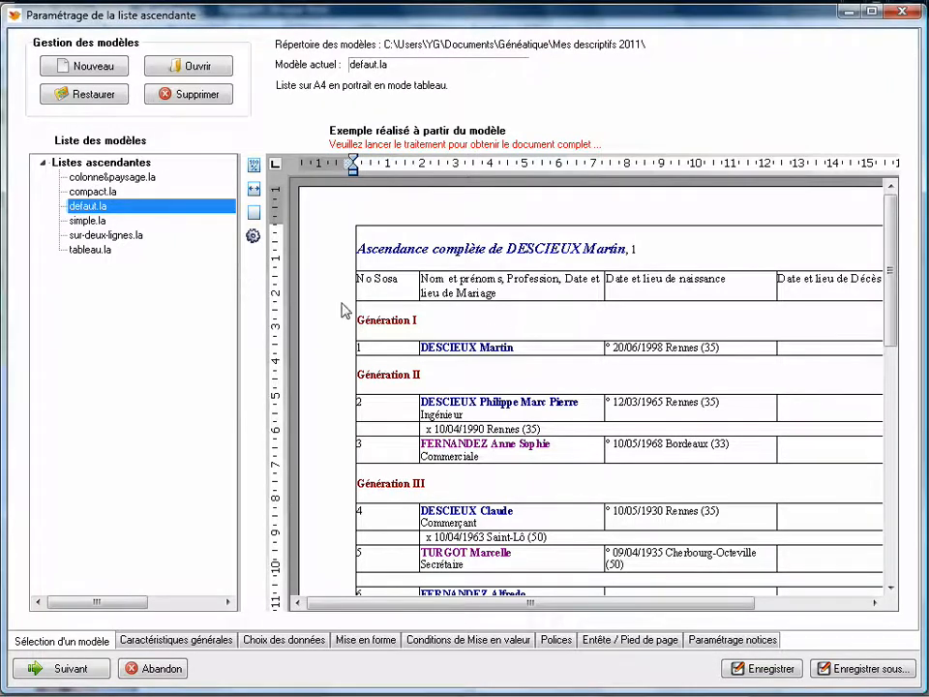
left_click(79, 222)
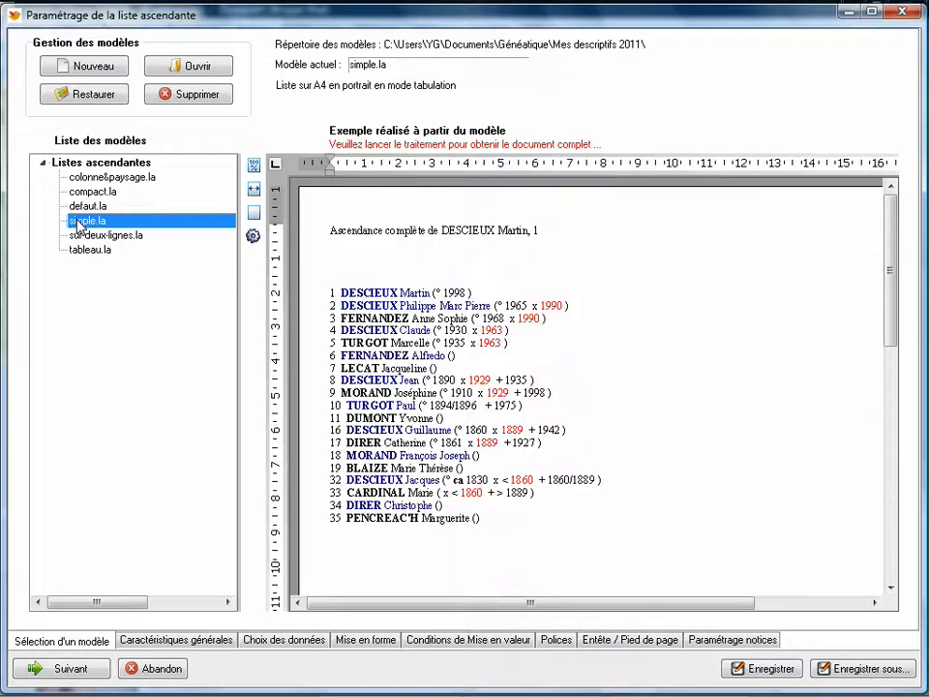
left_click(77, 193)
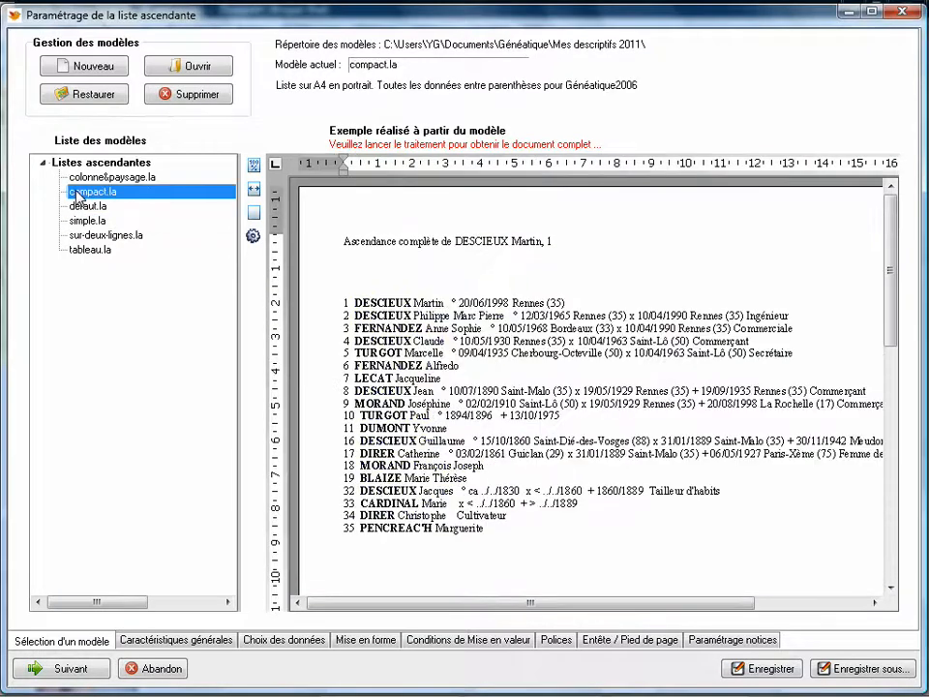
left_click(79, 251)
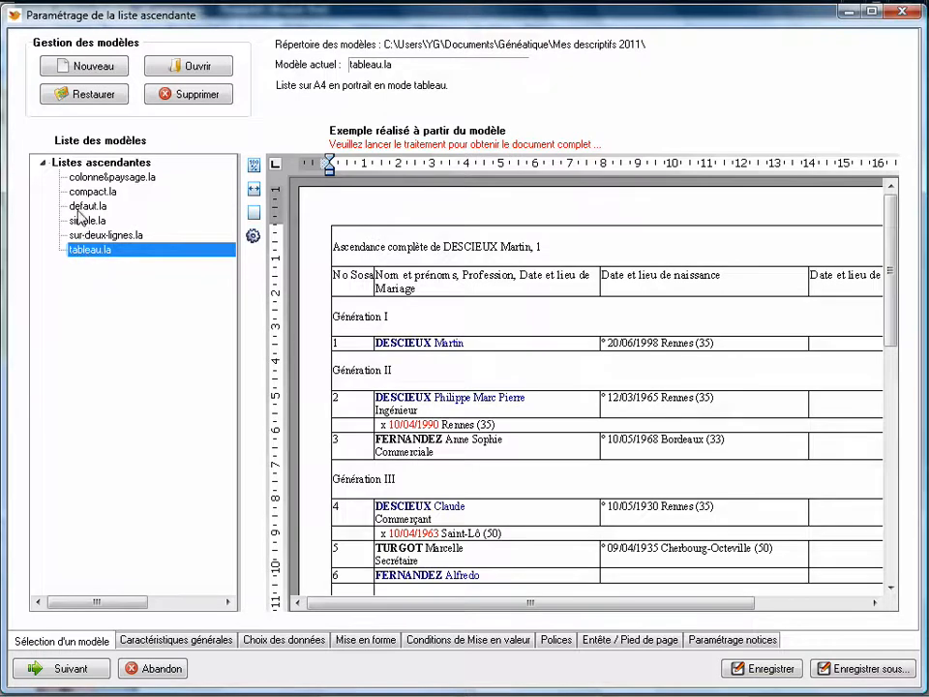
left_click(83, 207)
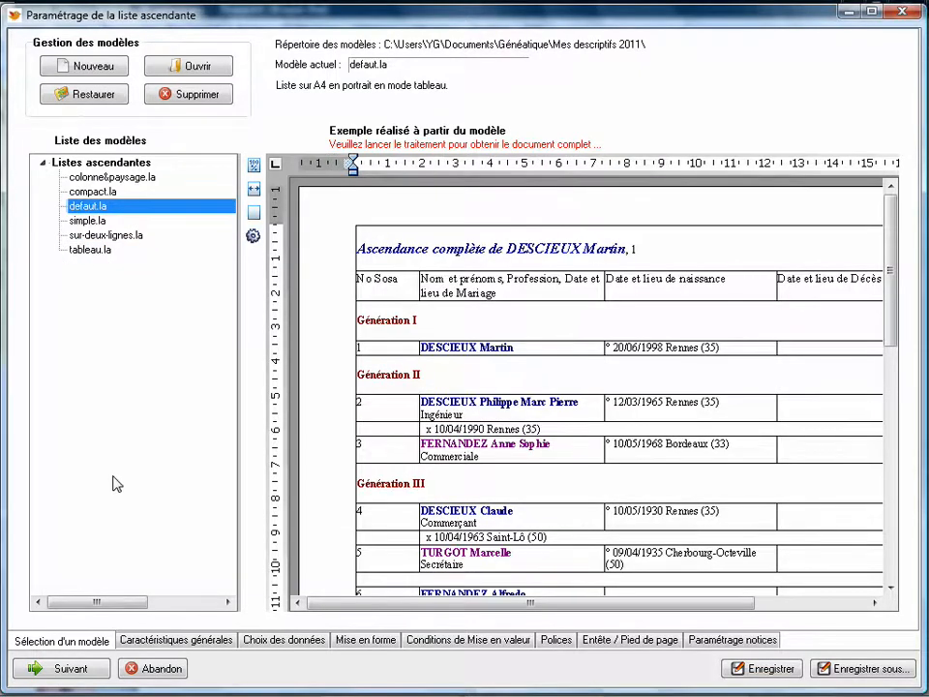
Try limiting the export in the ascending list's general characteristics and switch the limit off again
left_click(60, 677)
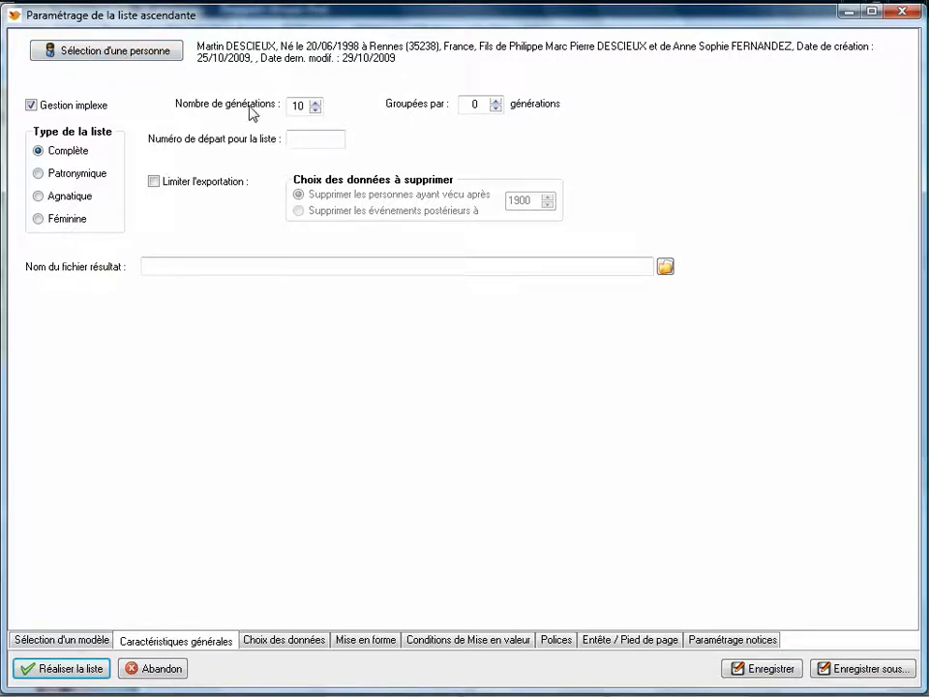
left_click(153, 182)
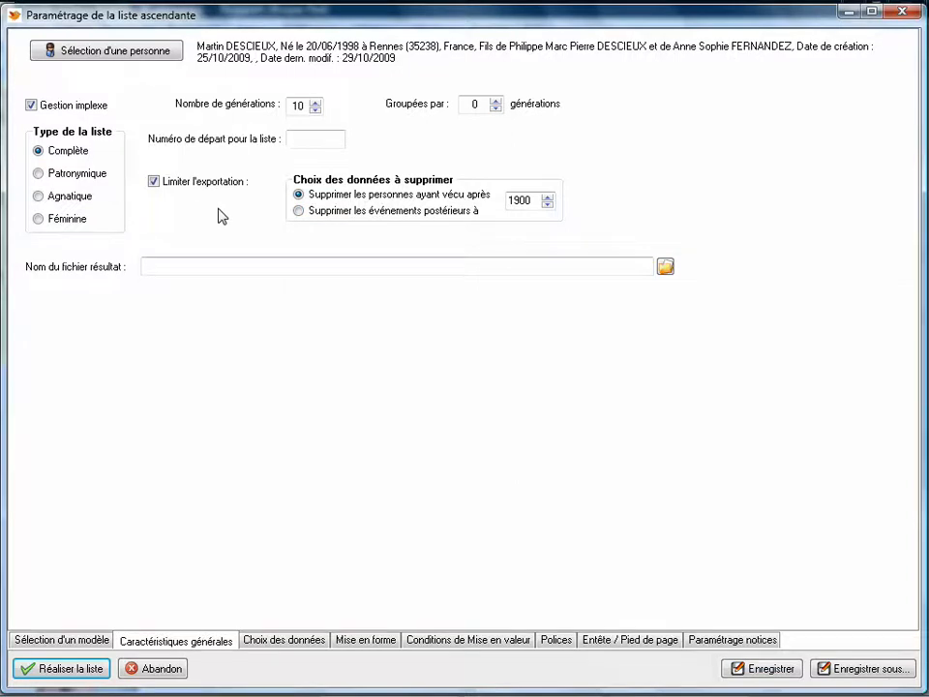
left_click(169, 190)
Set the ascending list's date format to 10 Février 1993 and its place format to Bouffémont (Val d'Oise)(France)
left_click(294, 642)
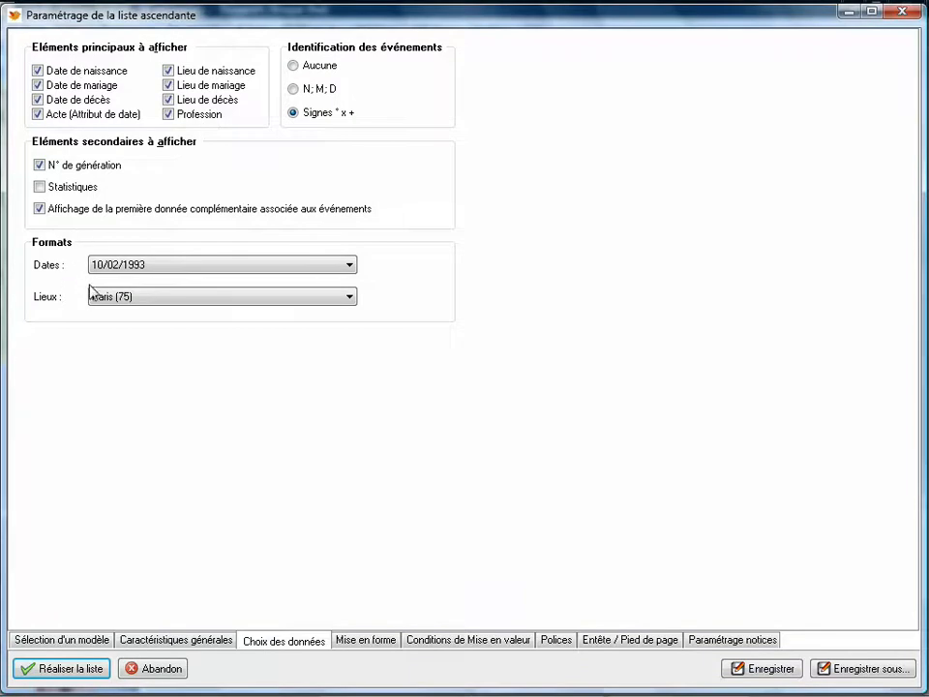
left_click(192, 265)
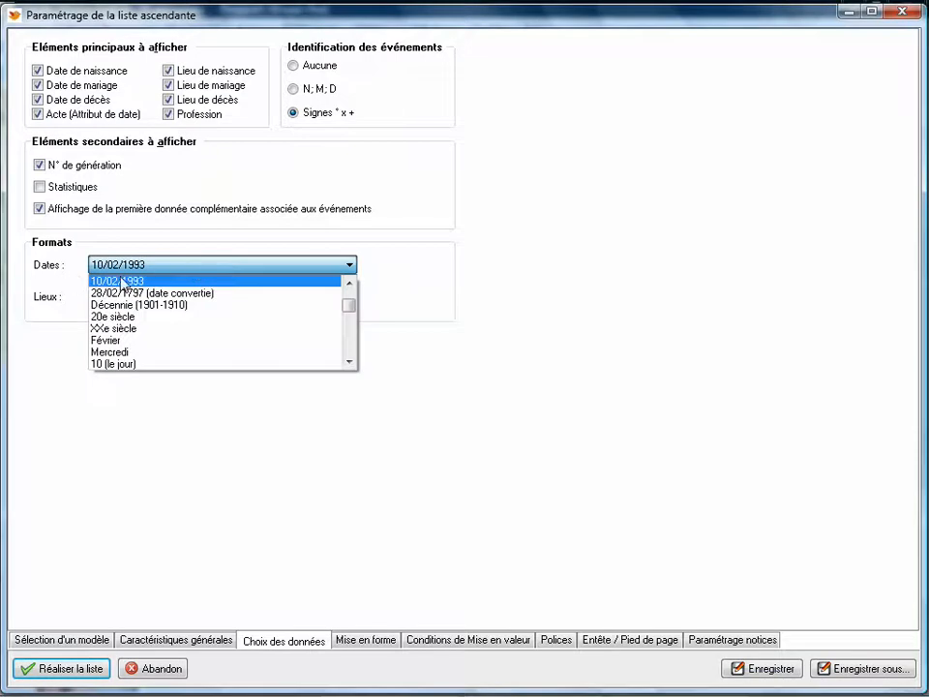
scroll(159, 283, "down", 4)
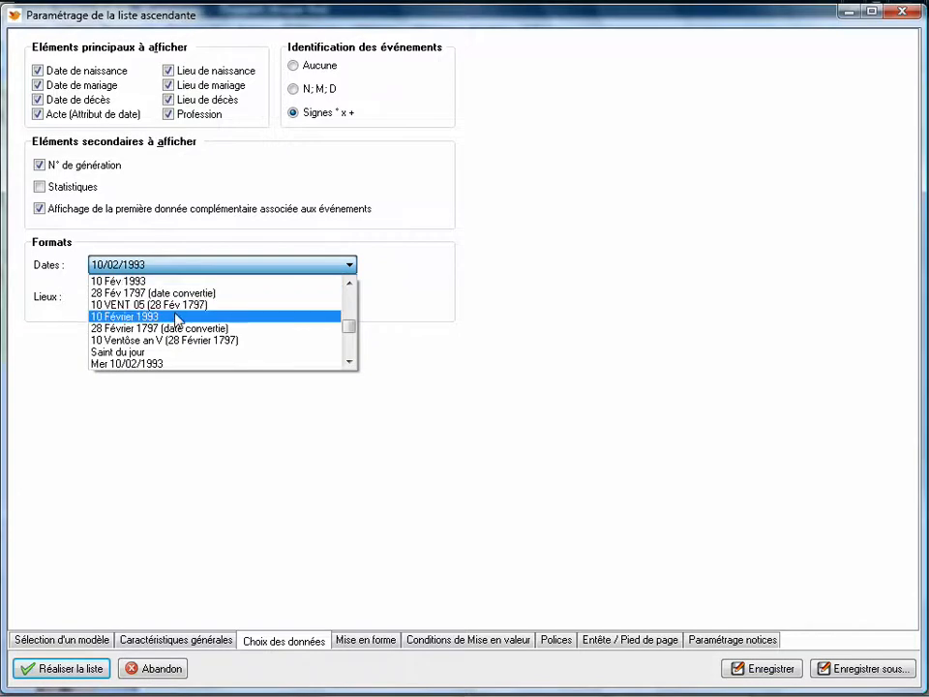
left_click(124, 324)
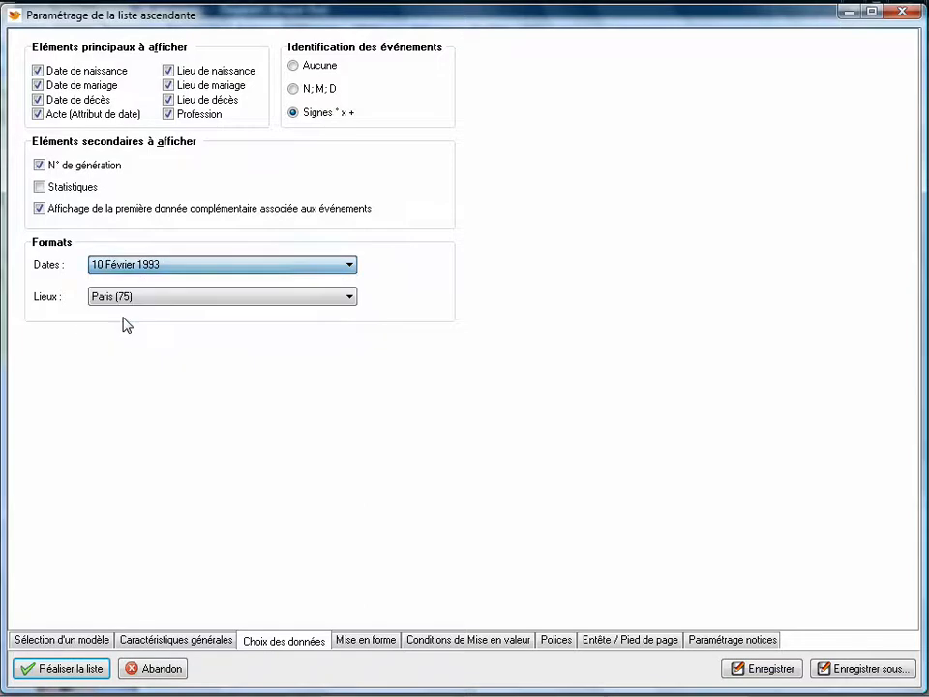
left_click(192, 299)
scroll(205, 378, "down", 2)
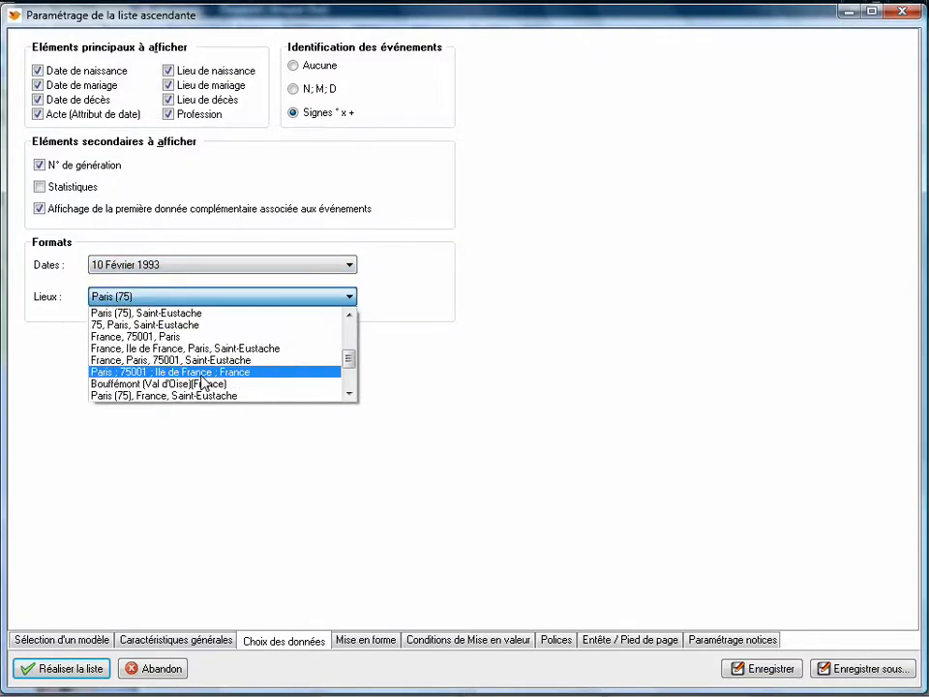
left_click(102, 384)
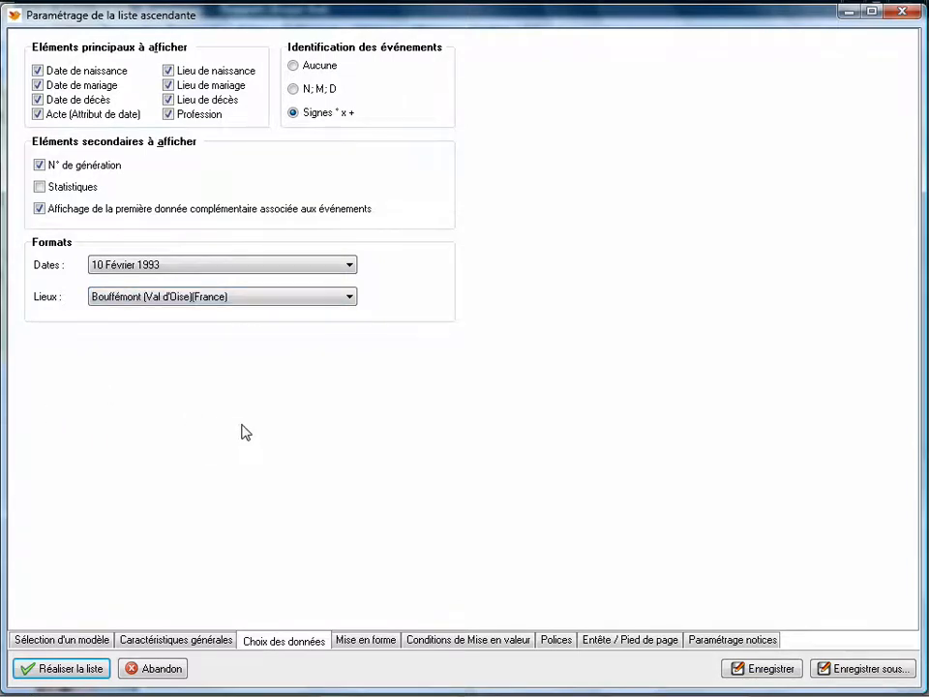
Look through the font entries for the surnames and first names of men and women
left_click(548, 643)
left_click(62, 149)
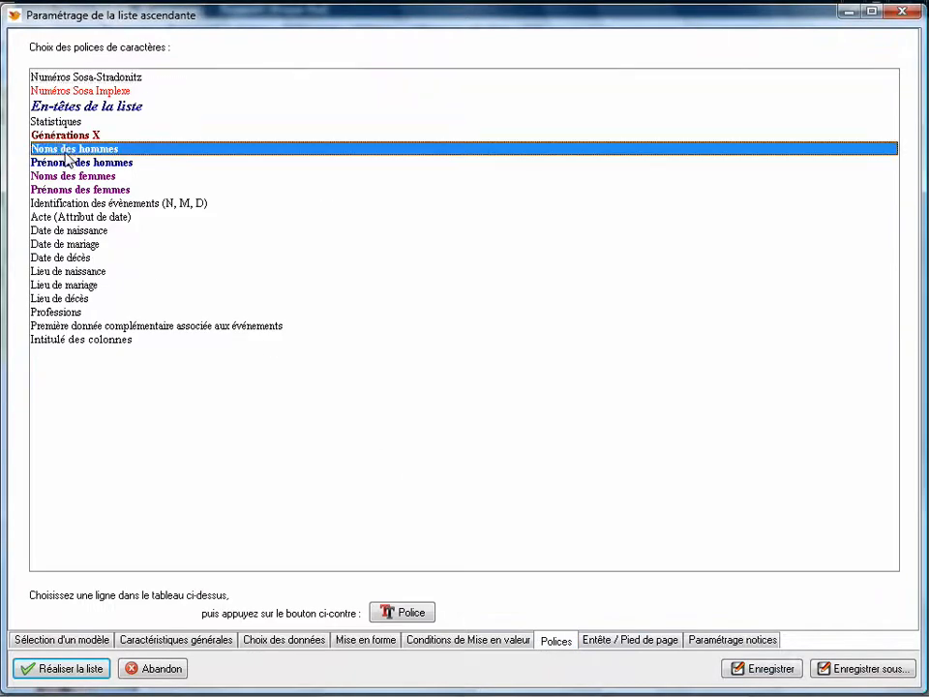
left_click(62, 161)
left_click(66, 176)
left_click(68, 190)
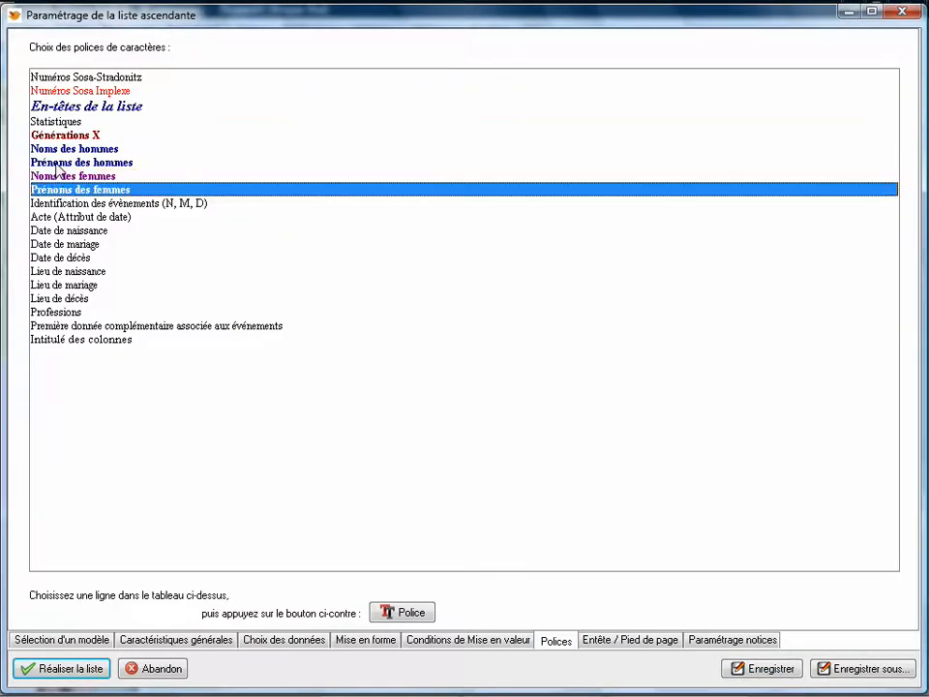
left_click(62, 161)
left_click(58, 149)
left_click(58, 163)
left_click(59, 151)
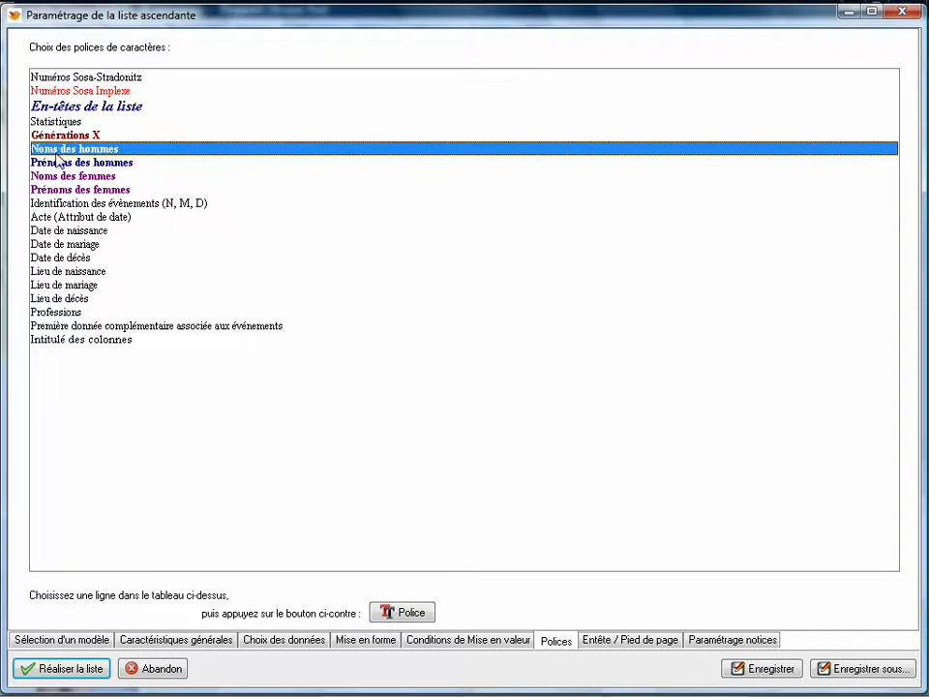
Generate the ascending list and read through all its generations
left_click(74, 668)
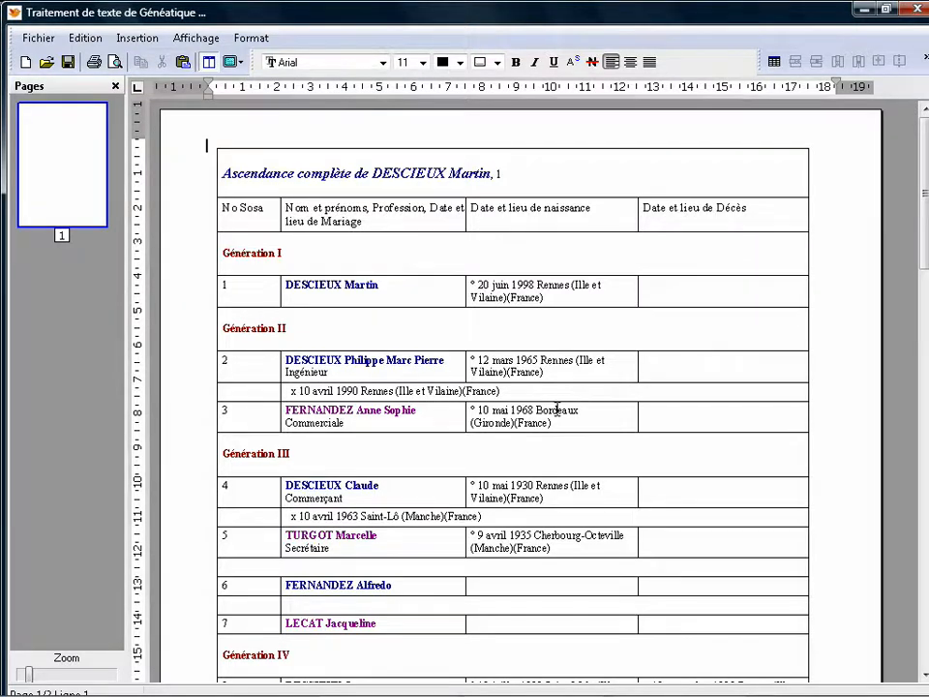
scroll(558, 408, "down", 5)
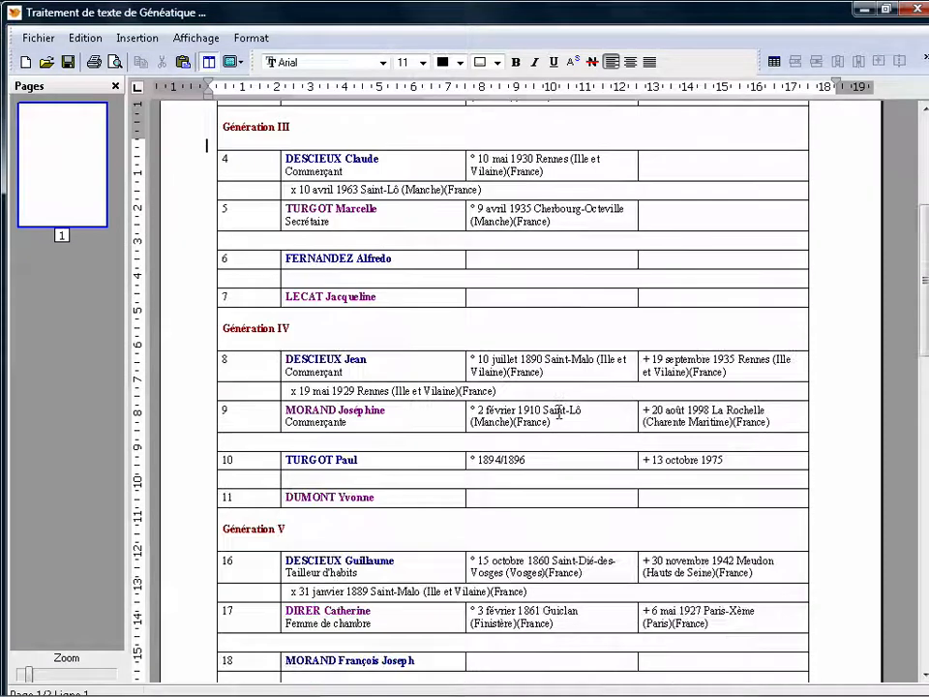
scroll(559, 412, "down", 8)
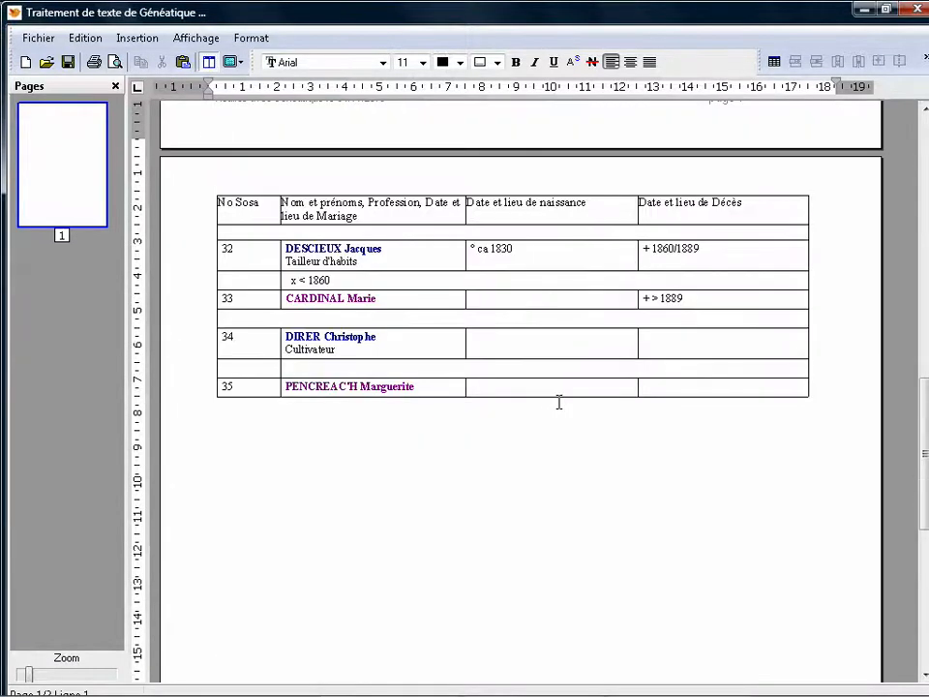
scroll(558, 401, "up", 12)
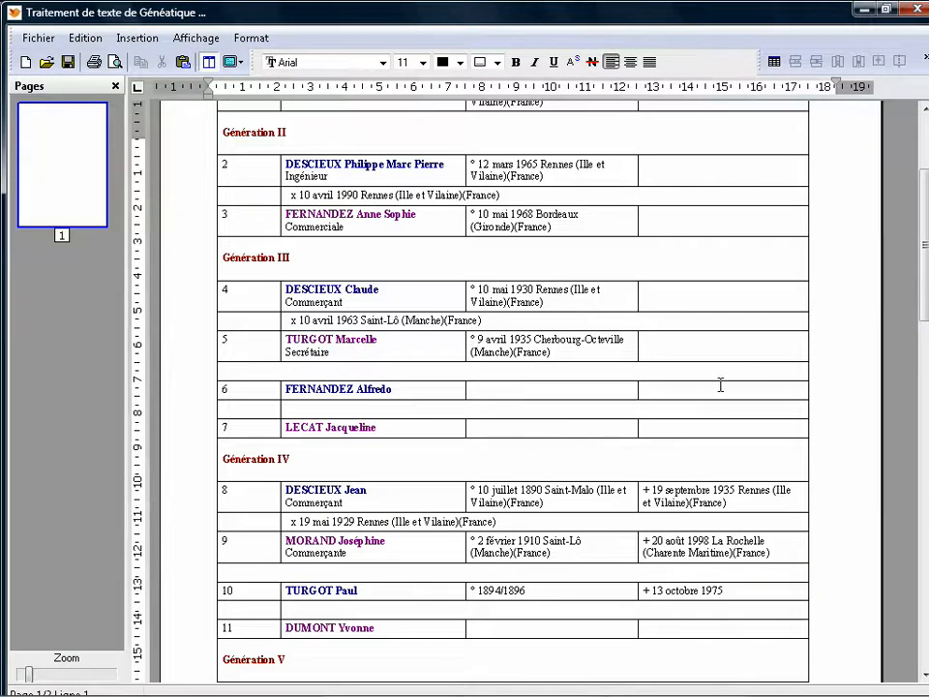
Look over the document's export options and close the ascending list without saving its modified settings
left_click(29, 41)
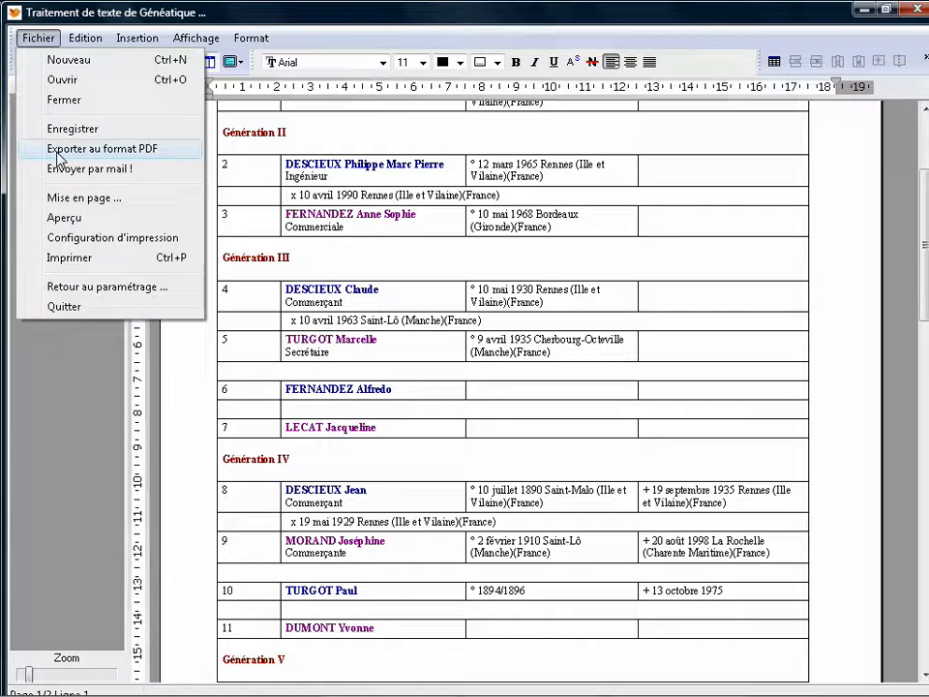
left_click(170, 151)
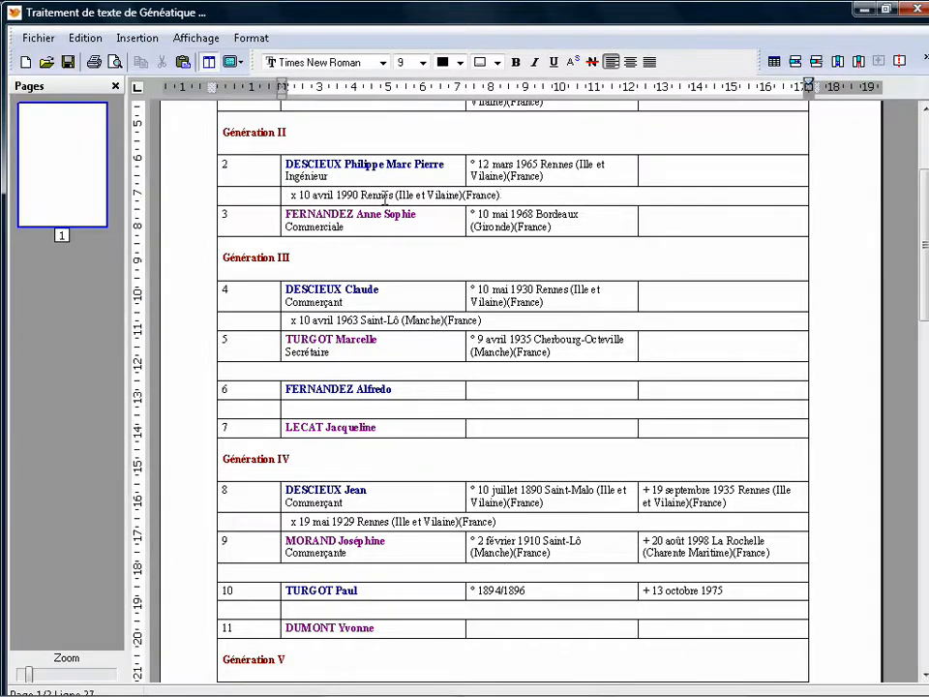
left_click(917, 9)
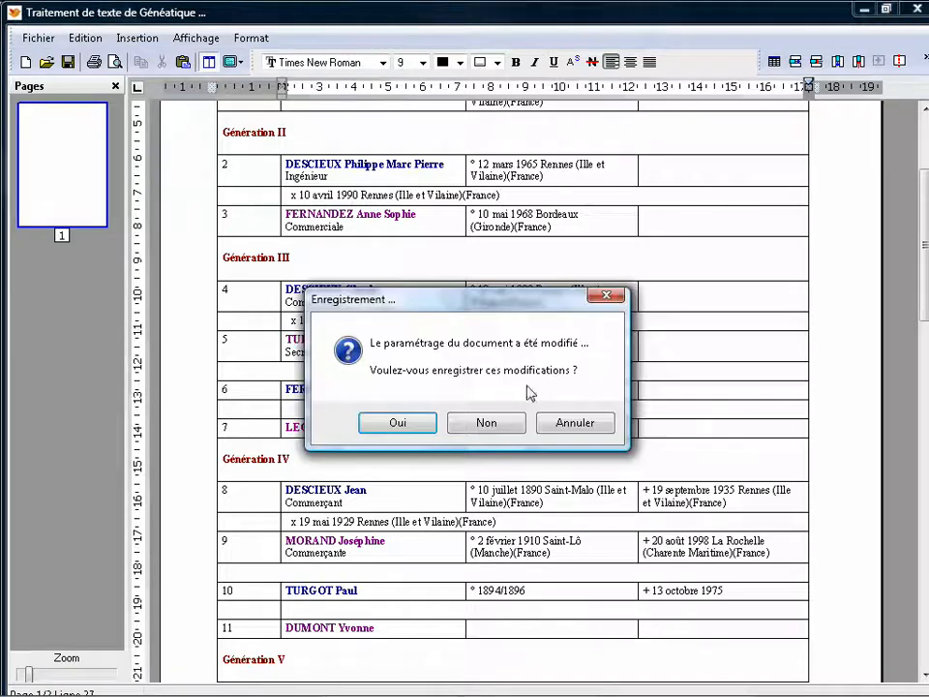
left_click(487, 426)
Select the farmer ancestor with Sosa number 34 in the tree and open the data choices of a new descending list
scroll(379, 305, "up", 1)
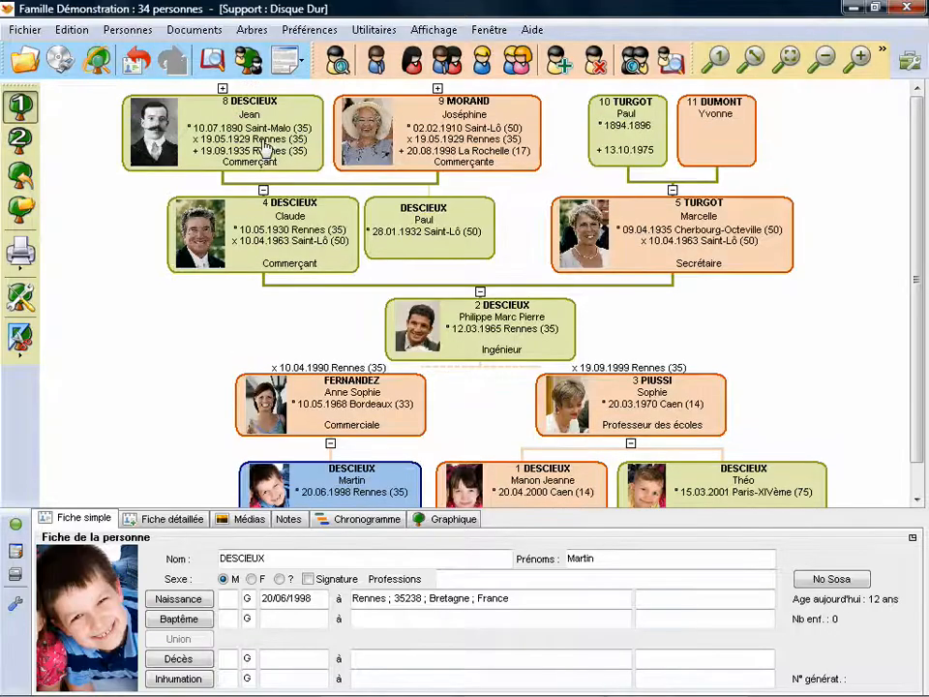
left_click(264, 148)
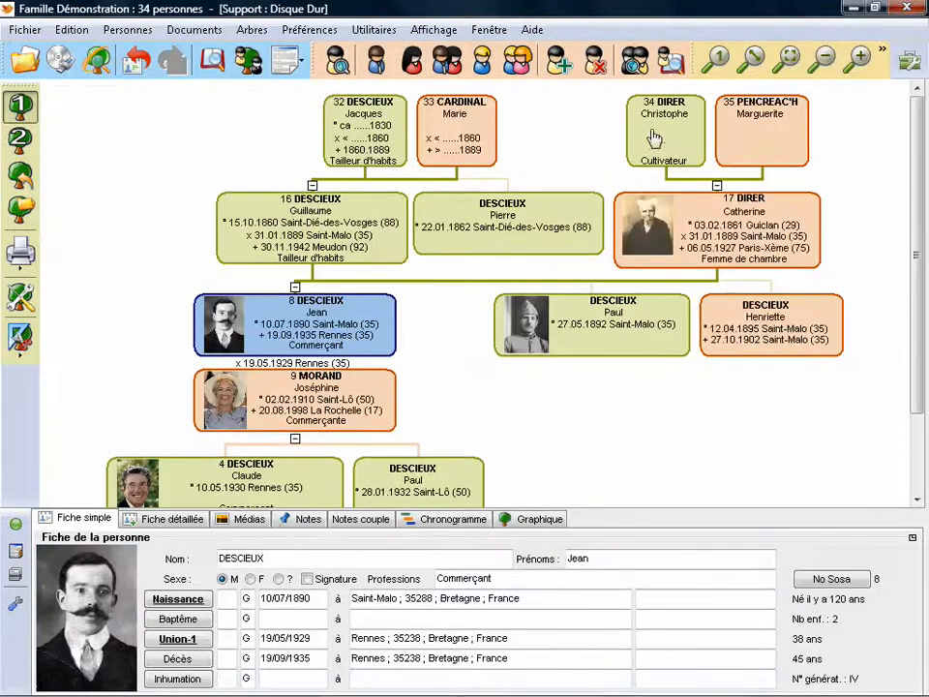
left_click(633, 131)
left_click(283, 62)
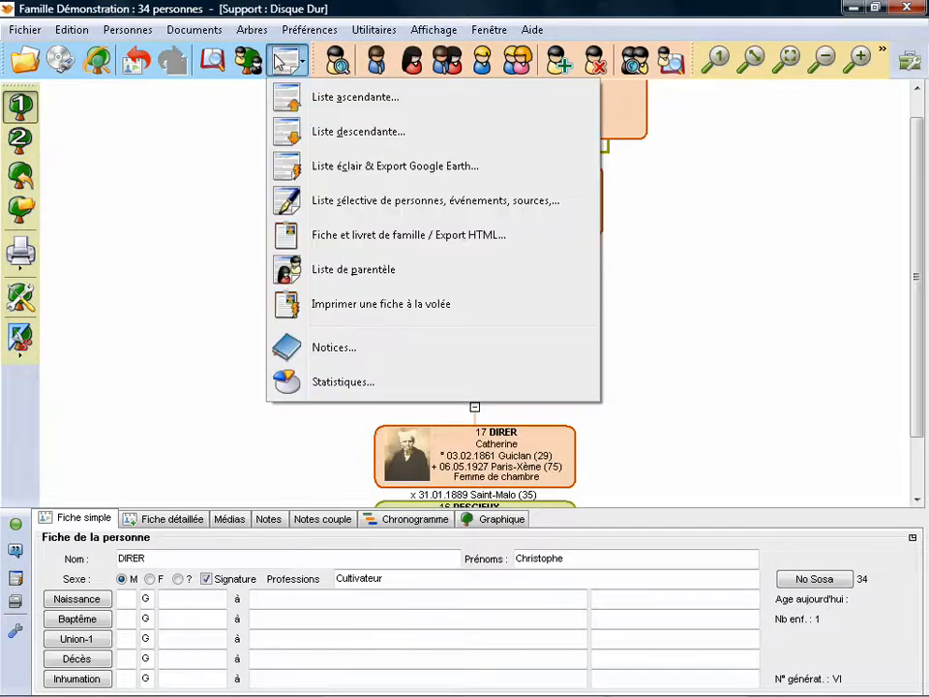
left_click(304, 136)
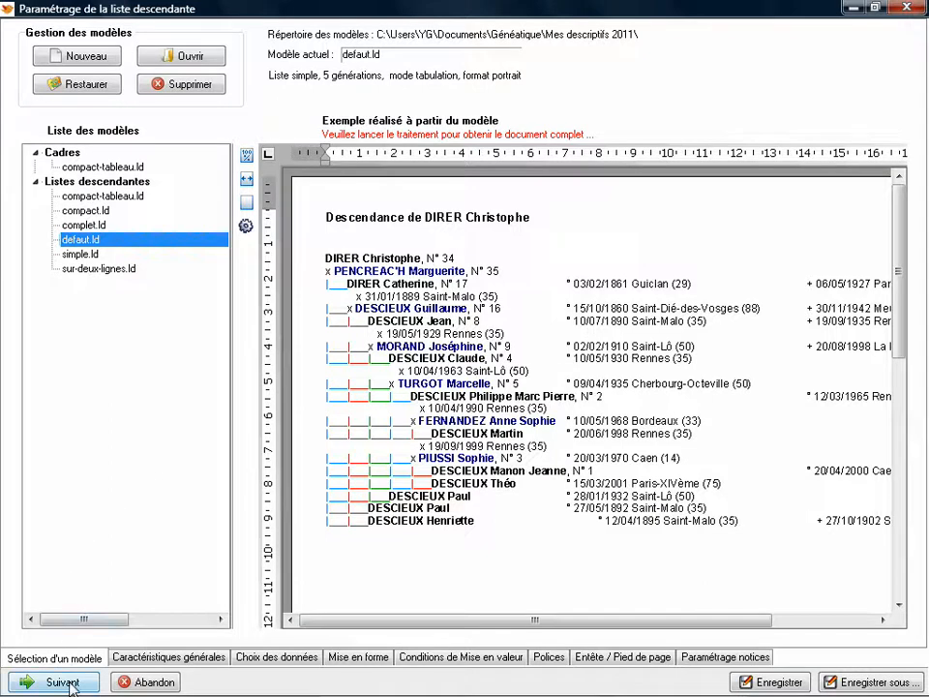
left_click(283, 662)
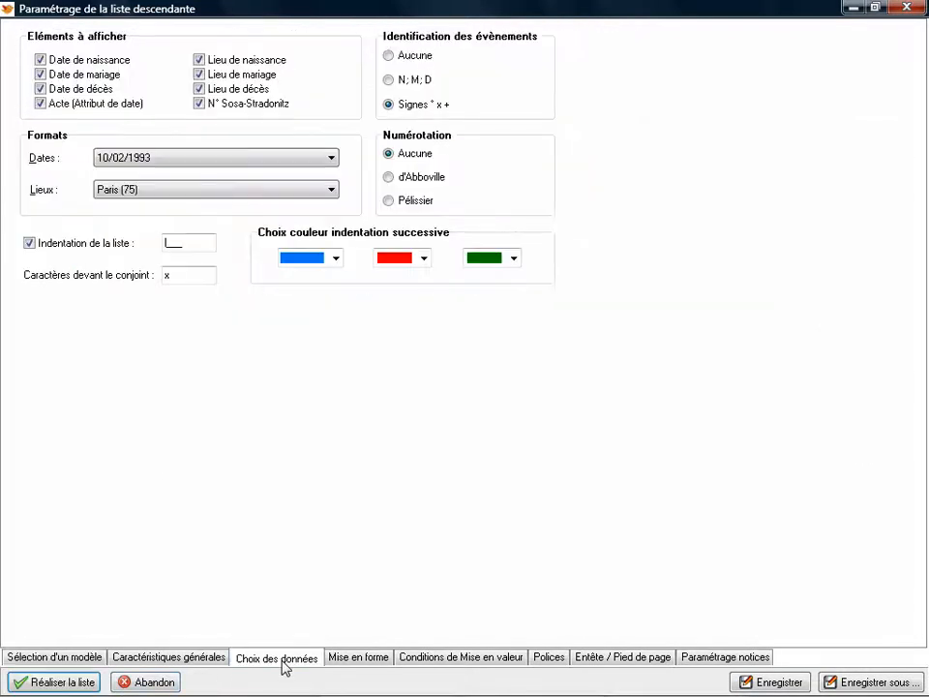
Set the descending list to 14 generations after checking its layout options, and generate the list
left_click(331, 666)
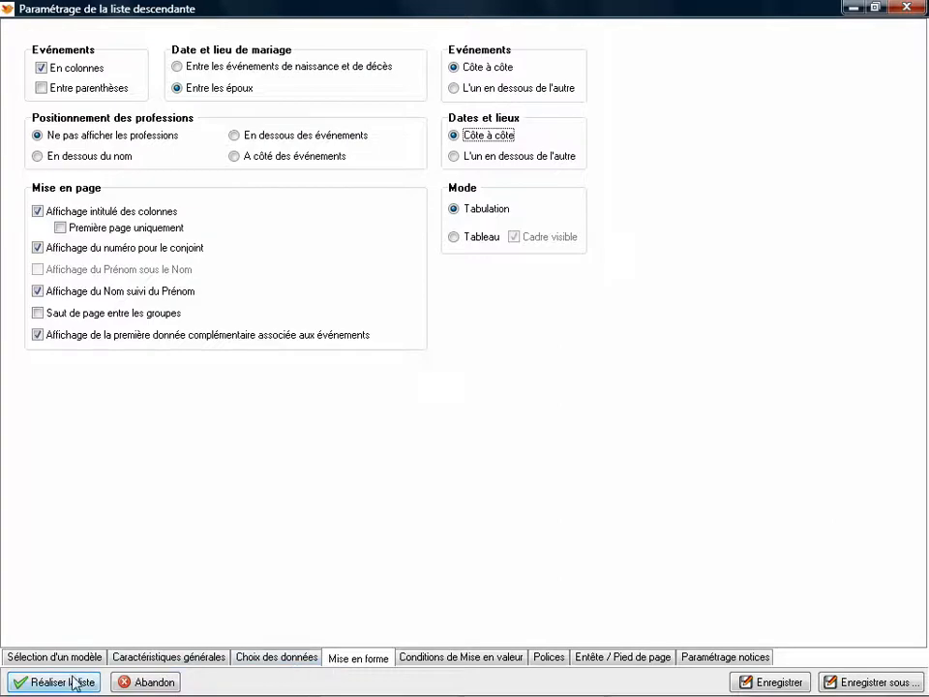
left_click(126, 660)
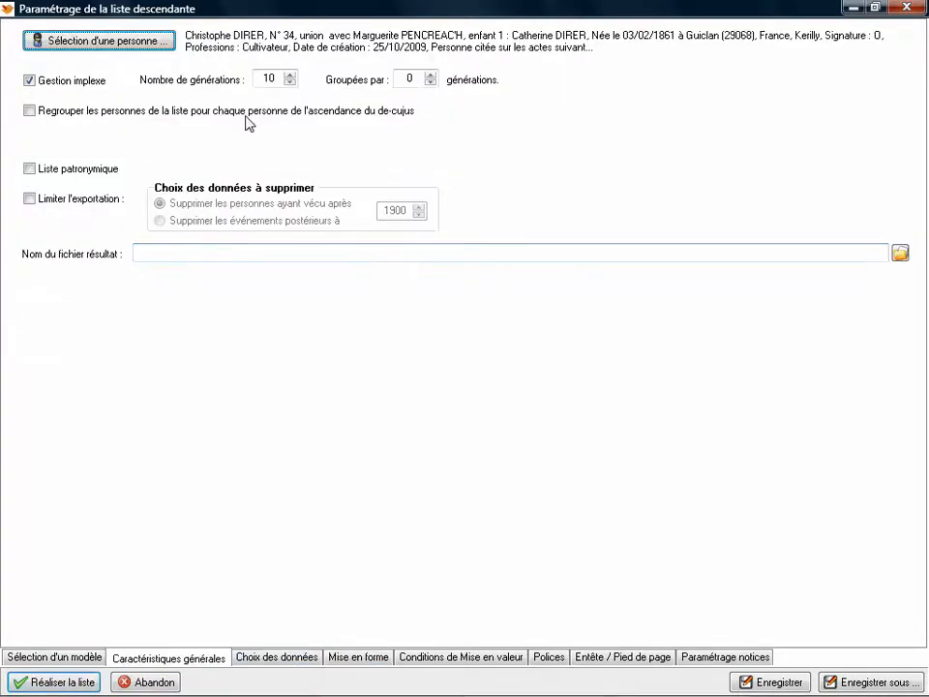
left_click(290, 74)
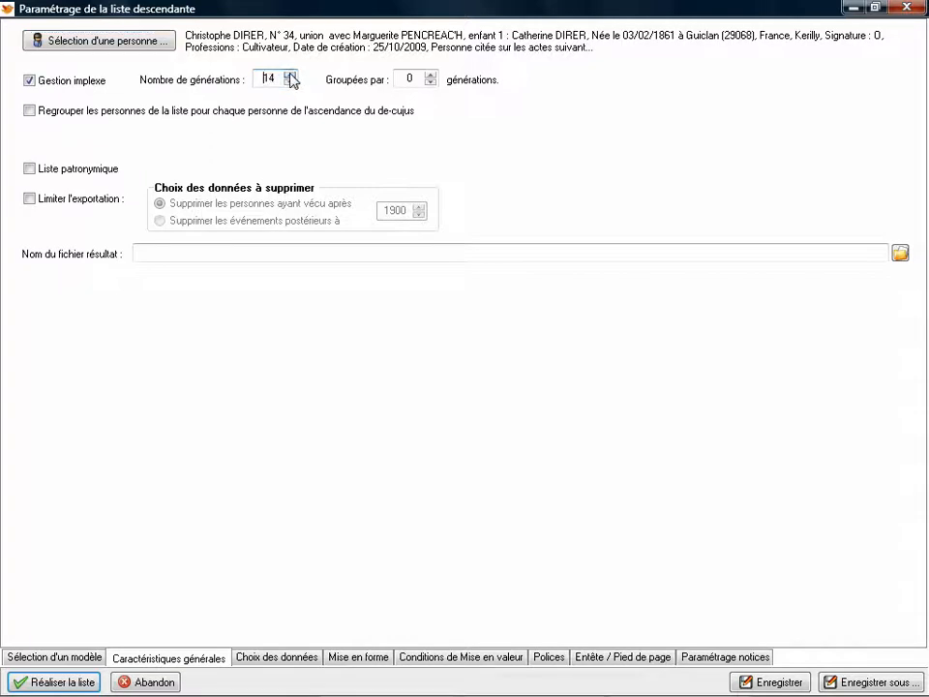
left_click(60, 683)
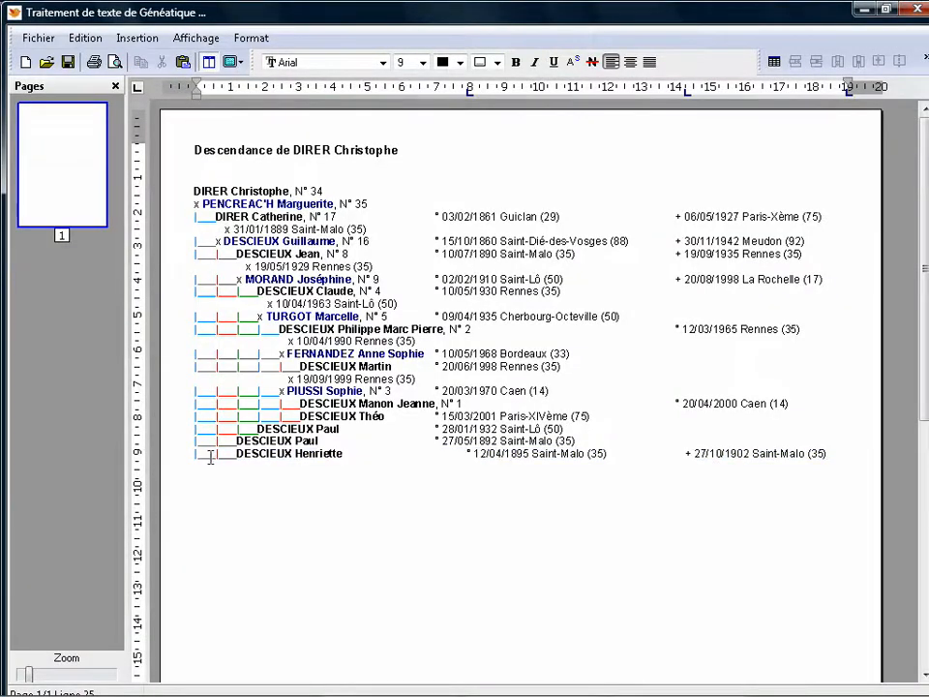
Read through the generated descending list and close it without saving its modified settings
scroll(209, 457, "down", 3)
scroll(209, 457, "up", 3)
left_click(917, 8)
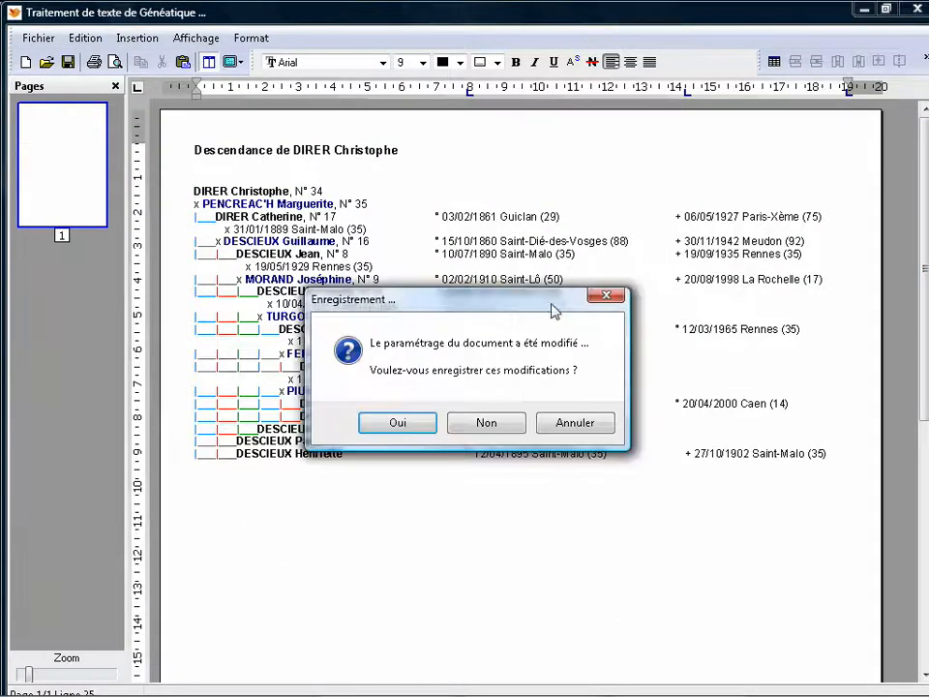
left_click(487, 423)
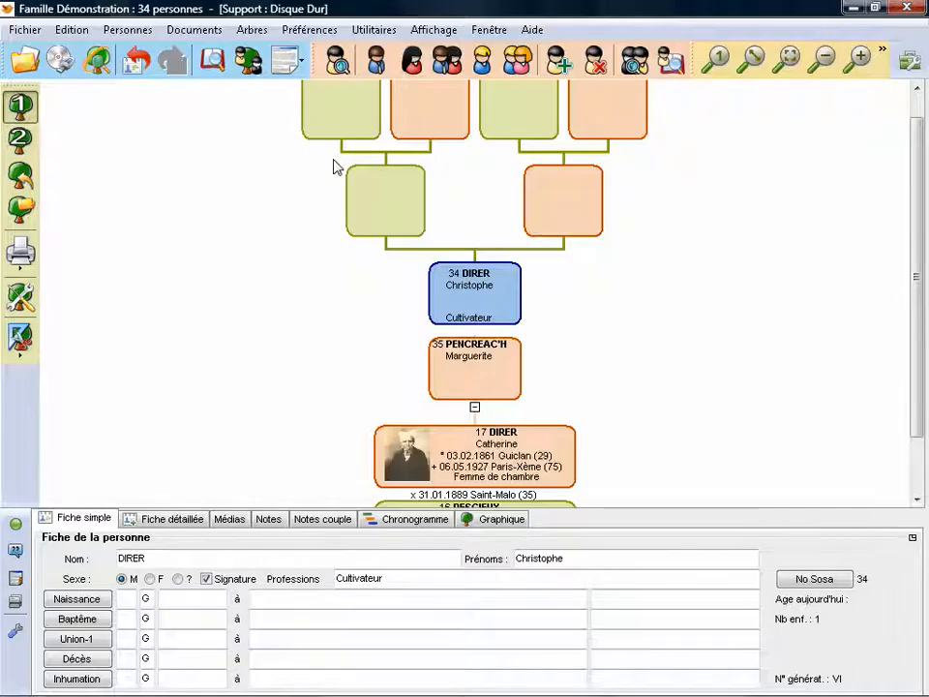
Generate a selective list covering the whole genealogy from the Professions des ancêtres.lsm model
left_click(285, 68)
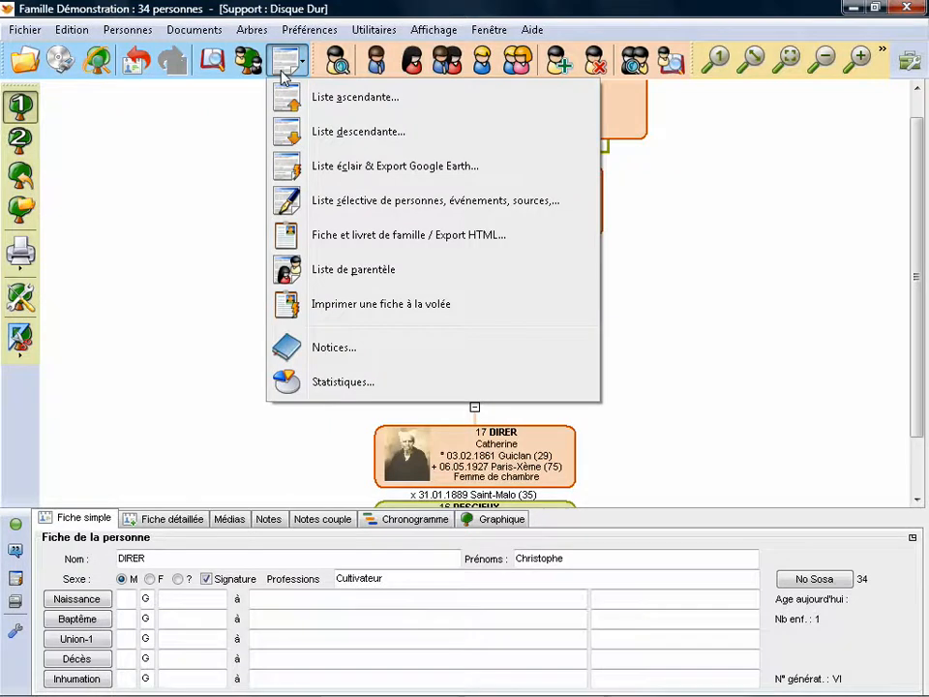
left_click(304, 210)
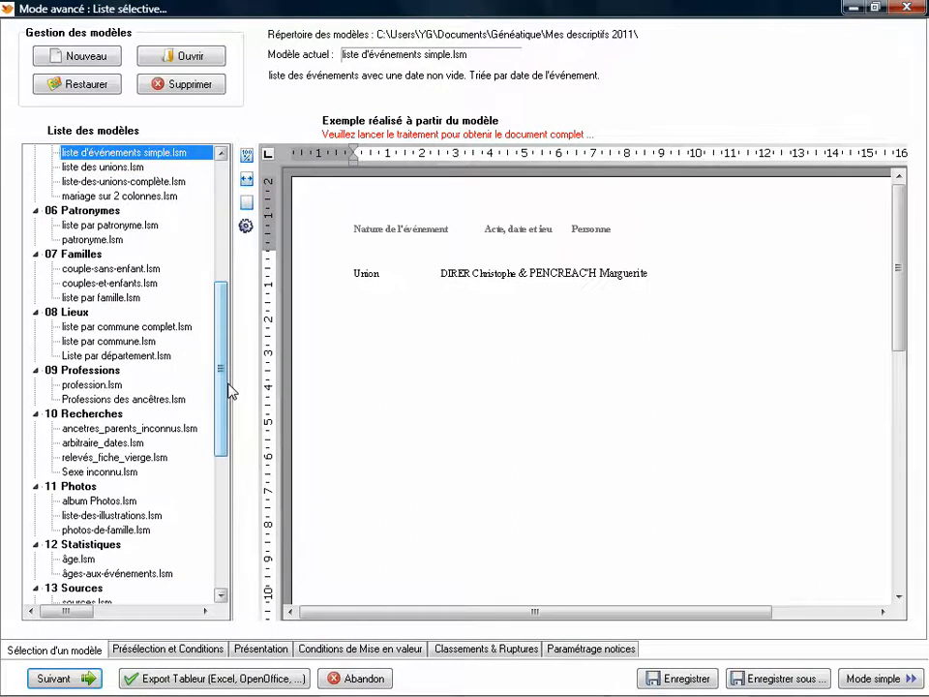
left_click(77, 400)
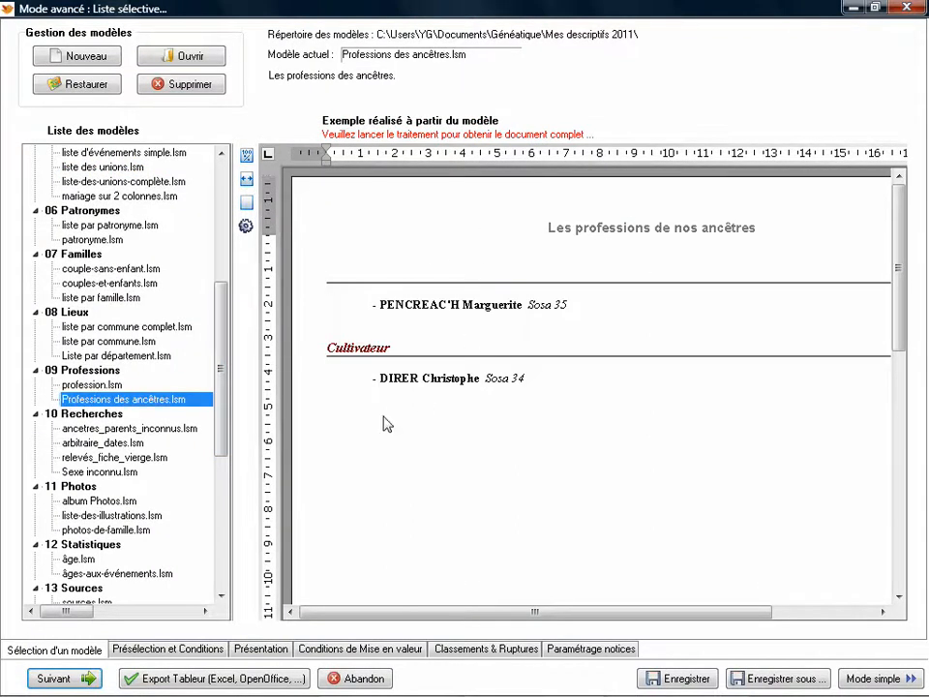
left_click(53, 679)
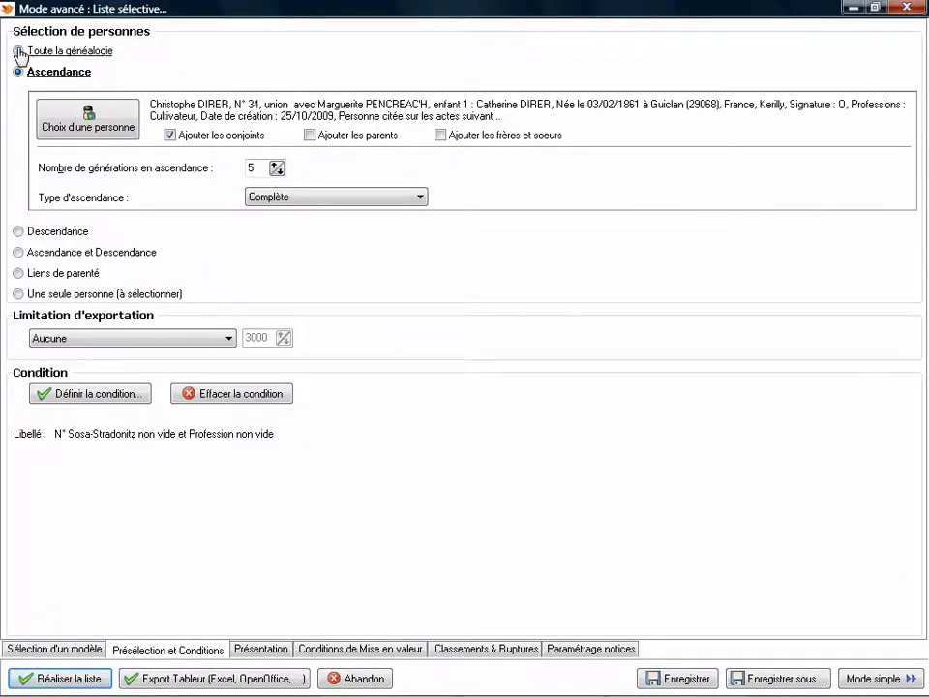
left_click(19, 51)
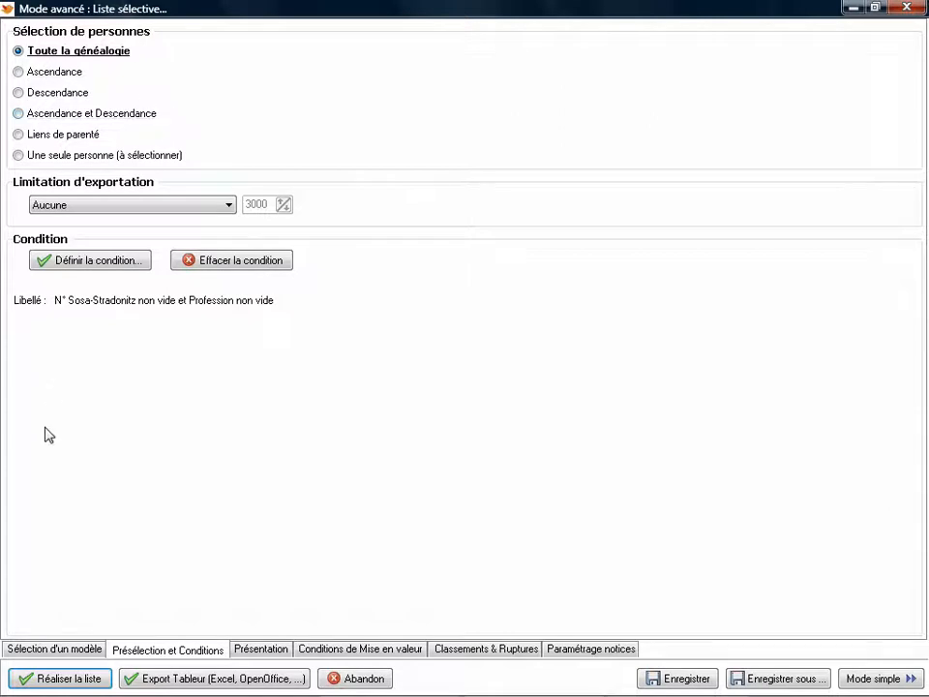
left_click(40, 682)
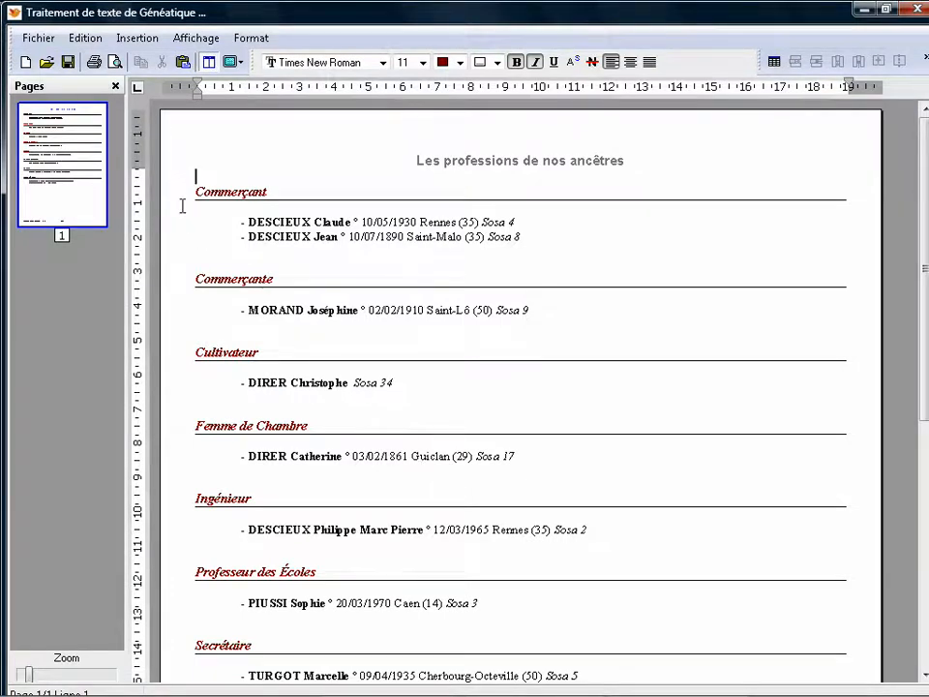
Read through the ancestors' professions list to its end and return to the list settings
scroll(218, 291, "down", 5)
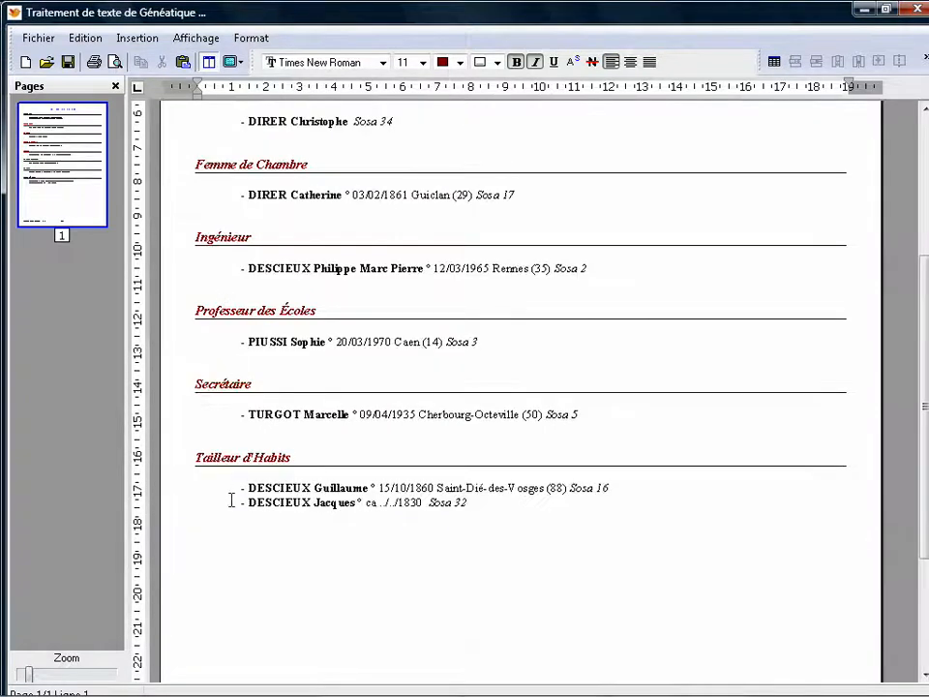
left_click(39, 38)
left_click(56, 257)
Generate a selective list of the whole genealogy from the Ephéméride.lsm events model, discarding the changes to the professions model
left_click_drag(223, 461, 221, 369)
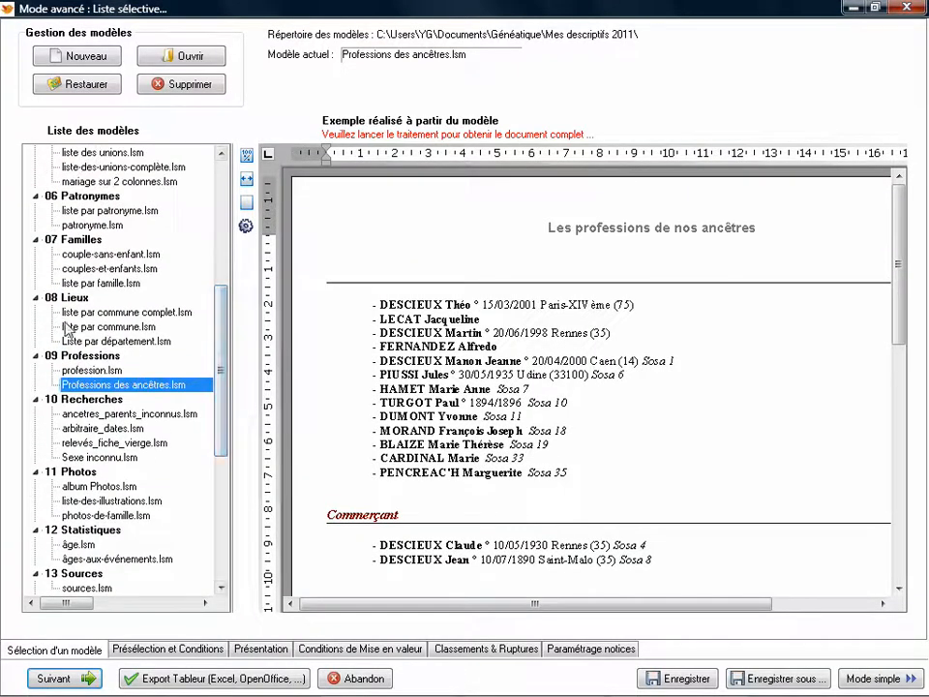
left_click_drag(223, 332, 222, 274)
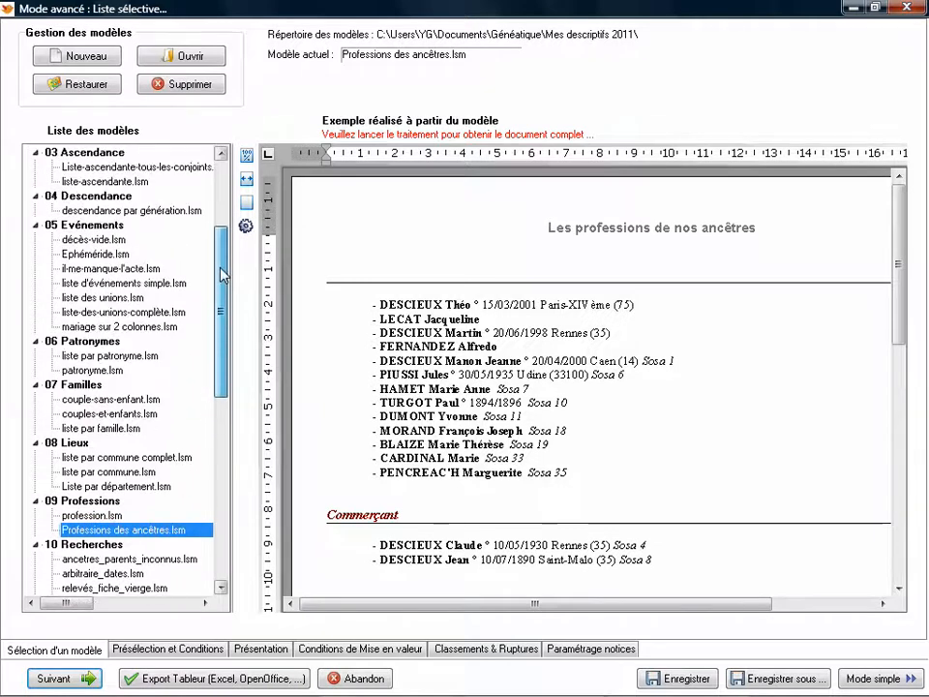
left_click(94, 254)
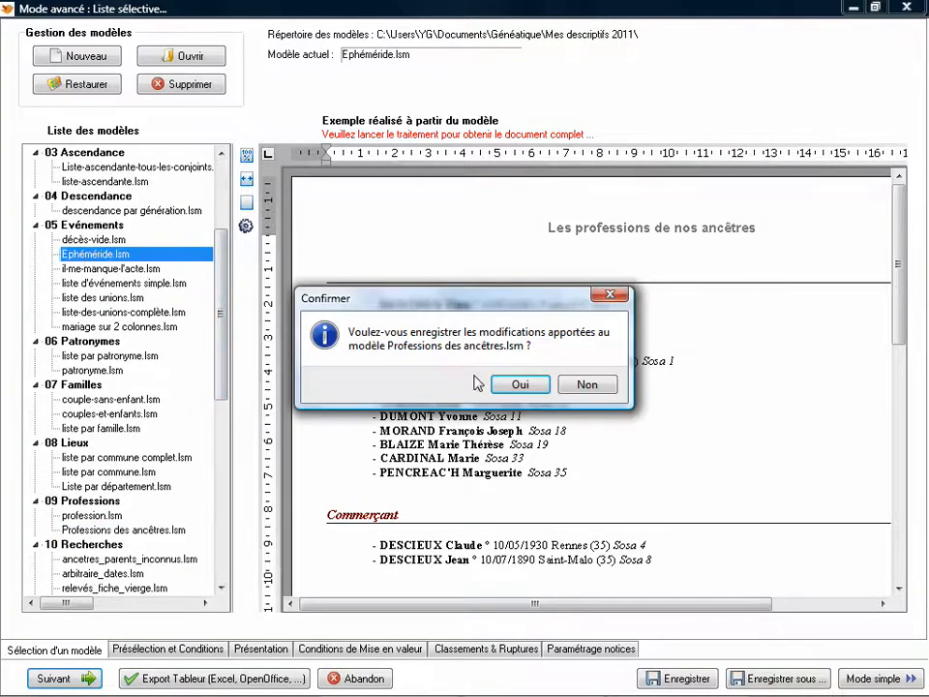
left_click(573, 385)
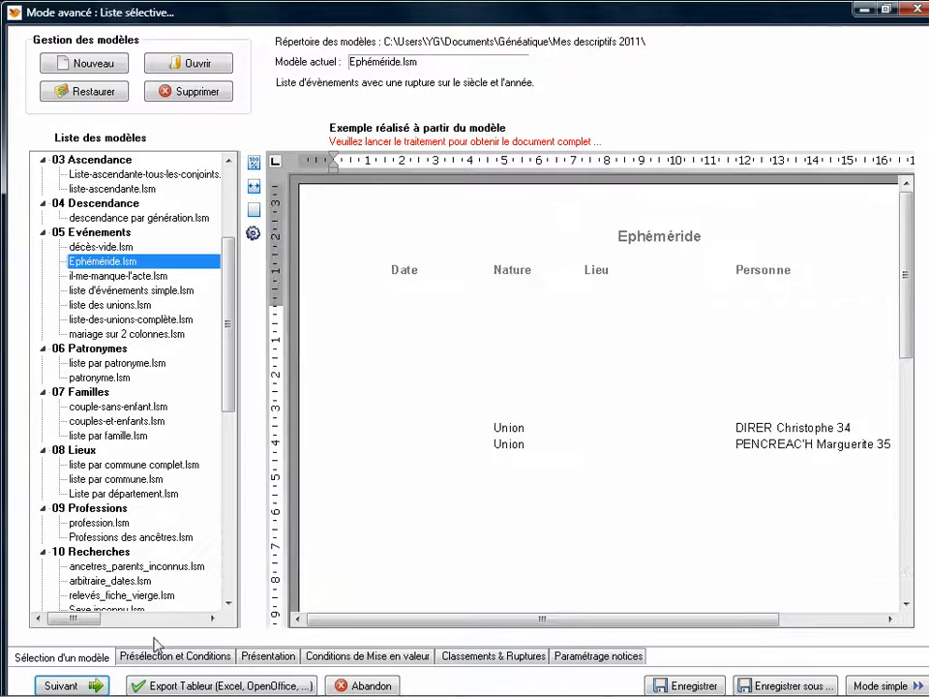
left_click(62, 684)
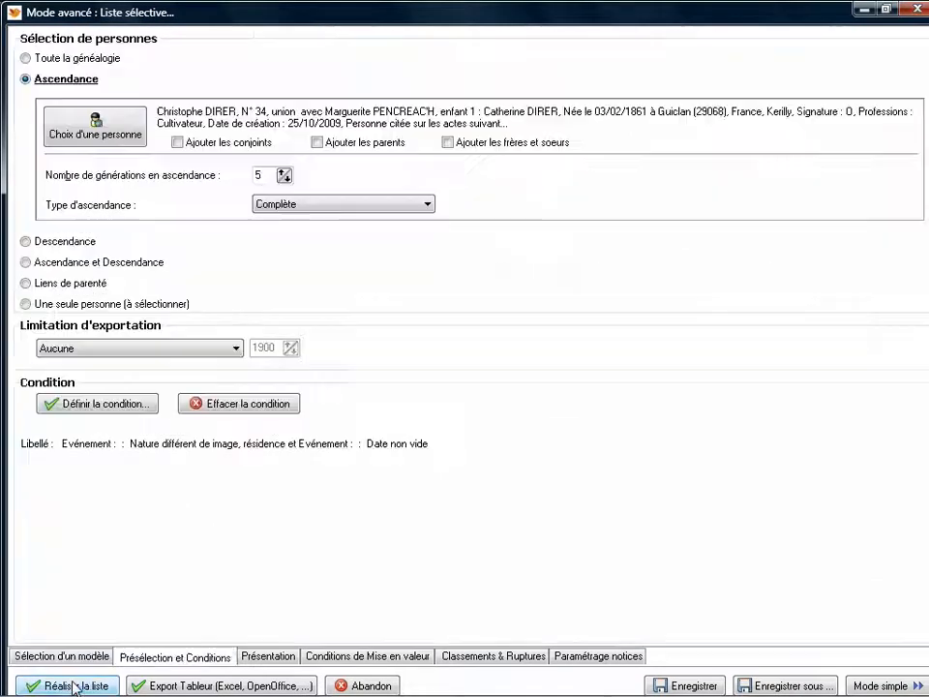
left_click(27, 60)
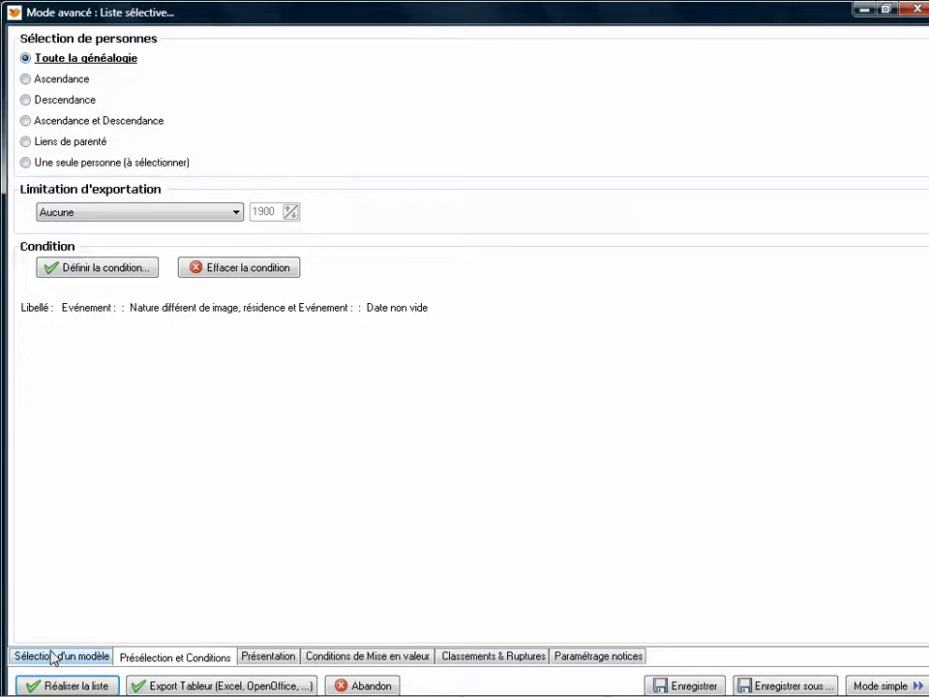
left_click(67, 686)
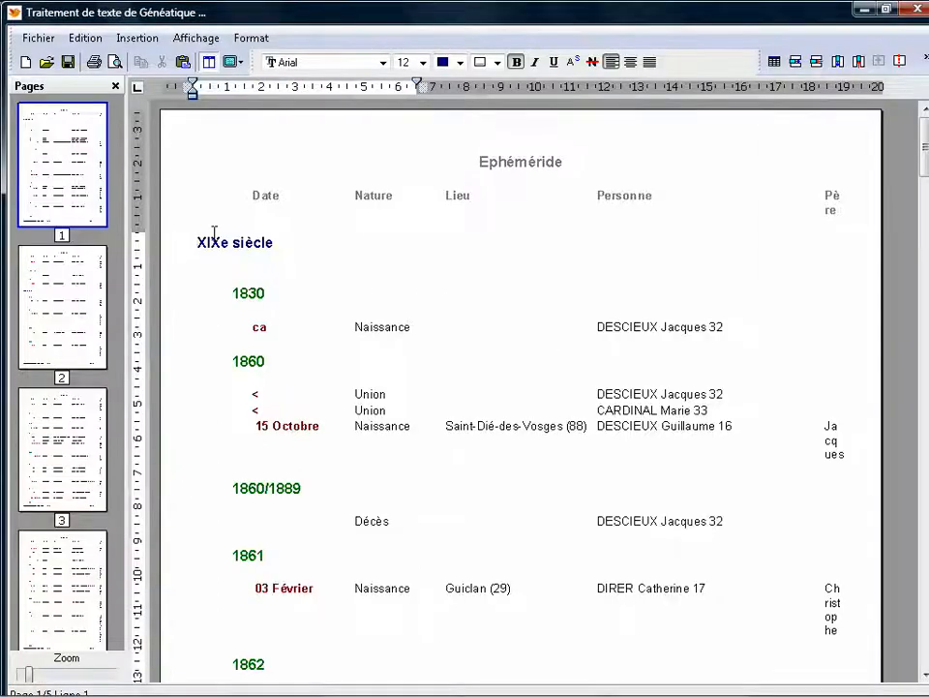
Read through the Ephéméride list by century and year to its last page and return to the list settings
scroll(366, 281, "down", 8)
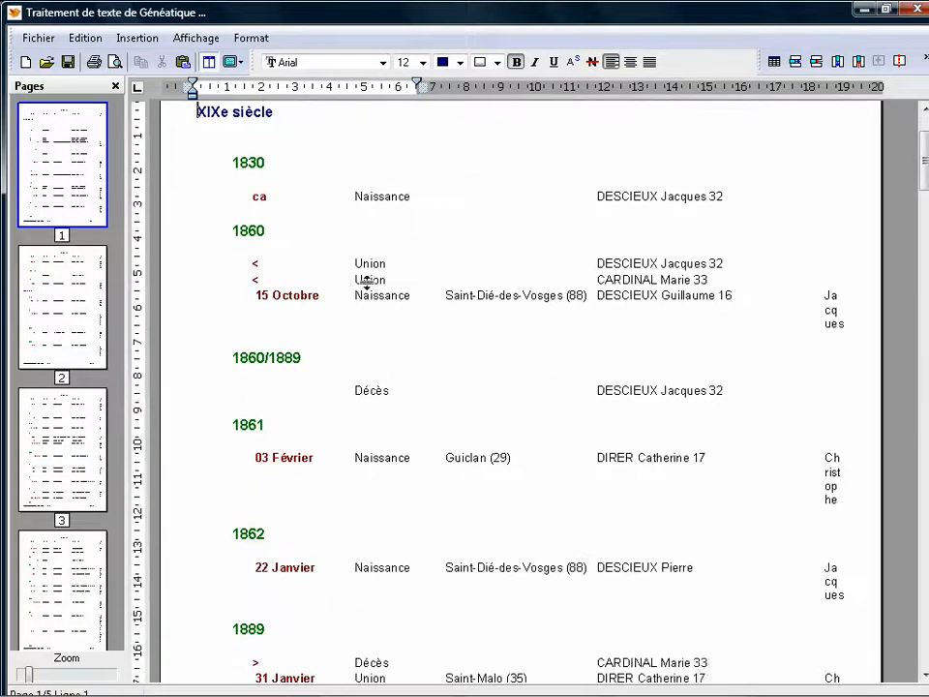
scroll(366, 282, "down", 8)
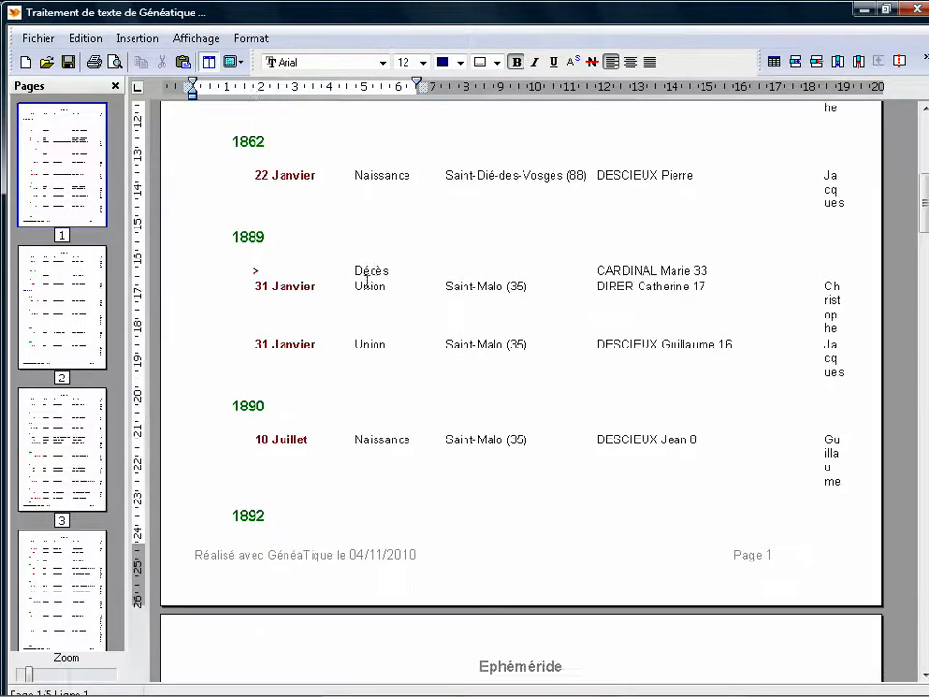
scroll(368, 286, "down", 10)
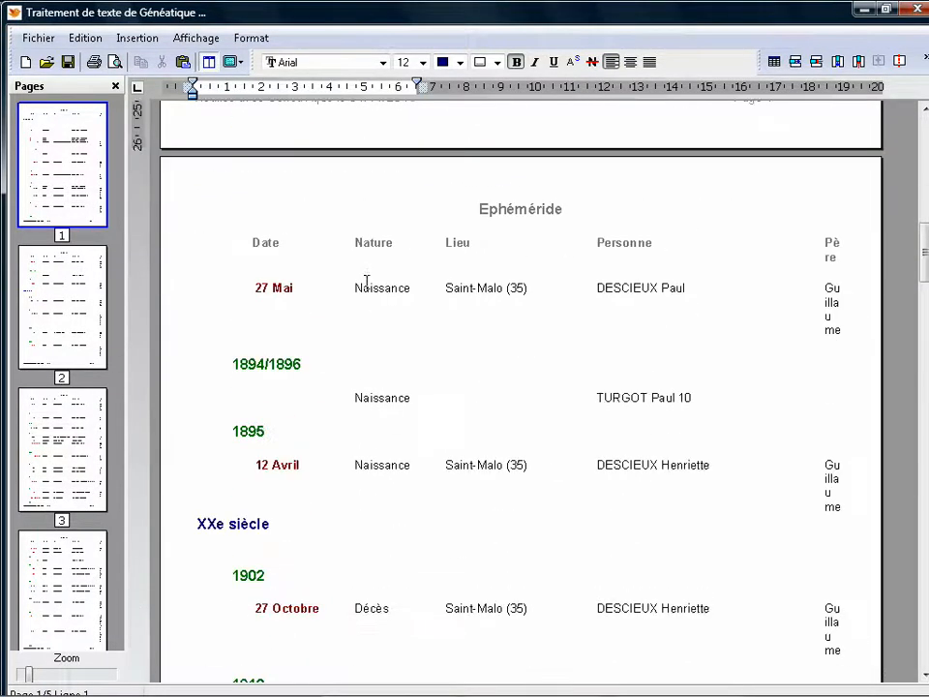
scroll(366, 282, "down", 10)
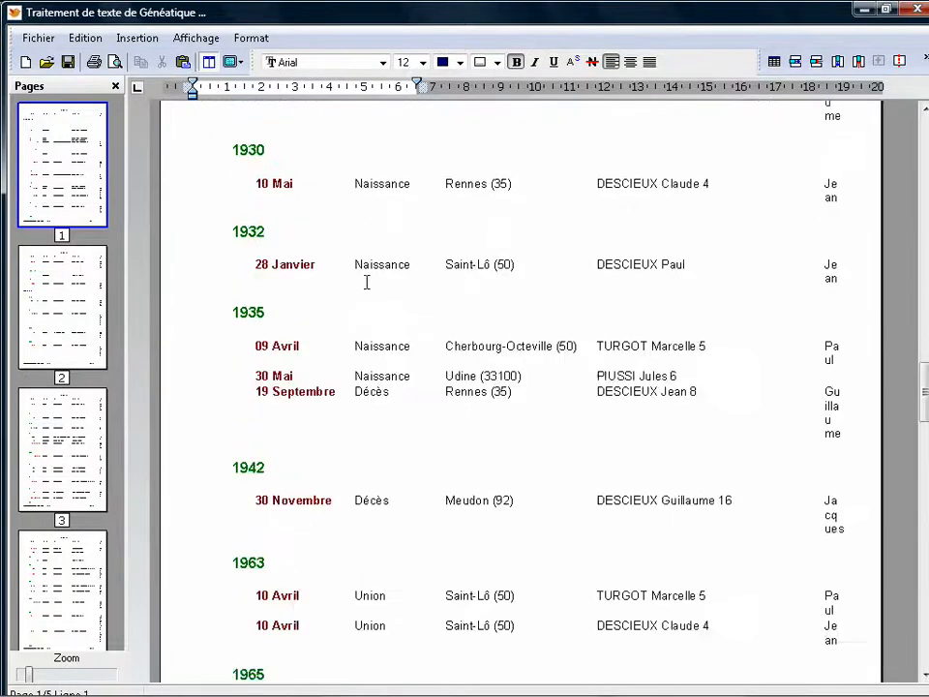
scroll(366, 281, "down", 10)
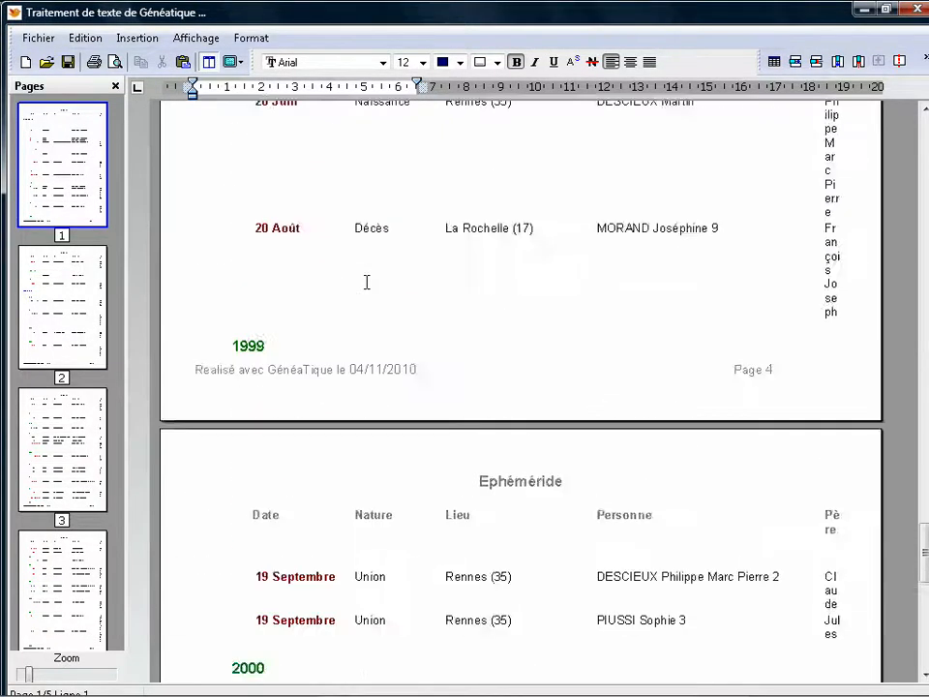
left_click(29, 38)
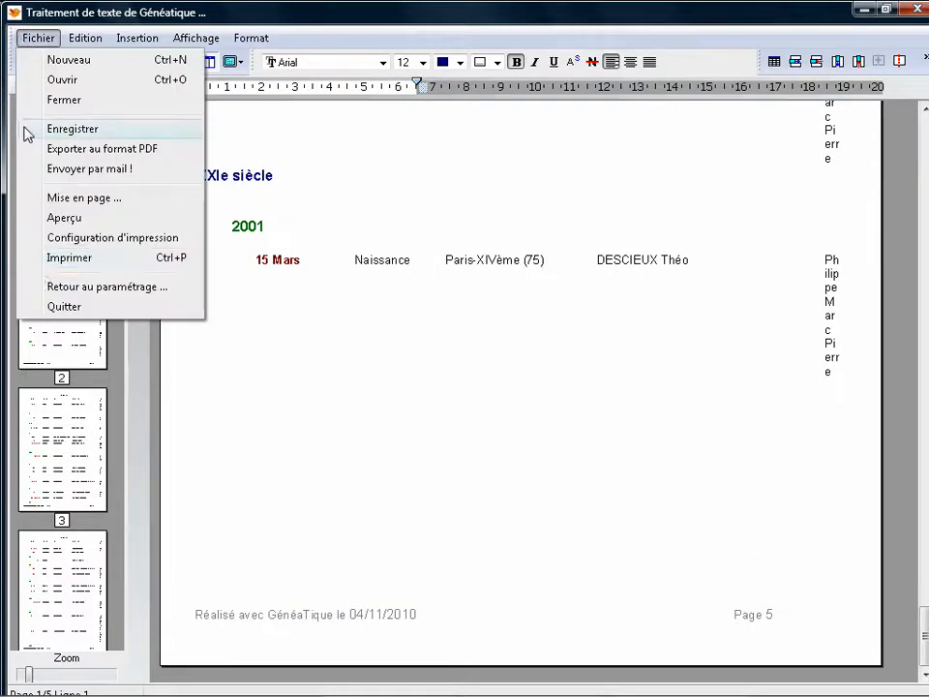
left_click(36, 286)
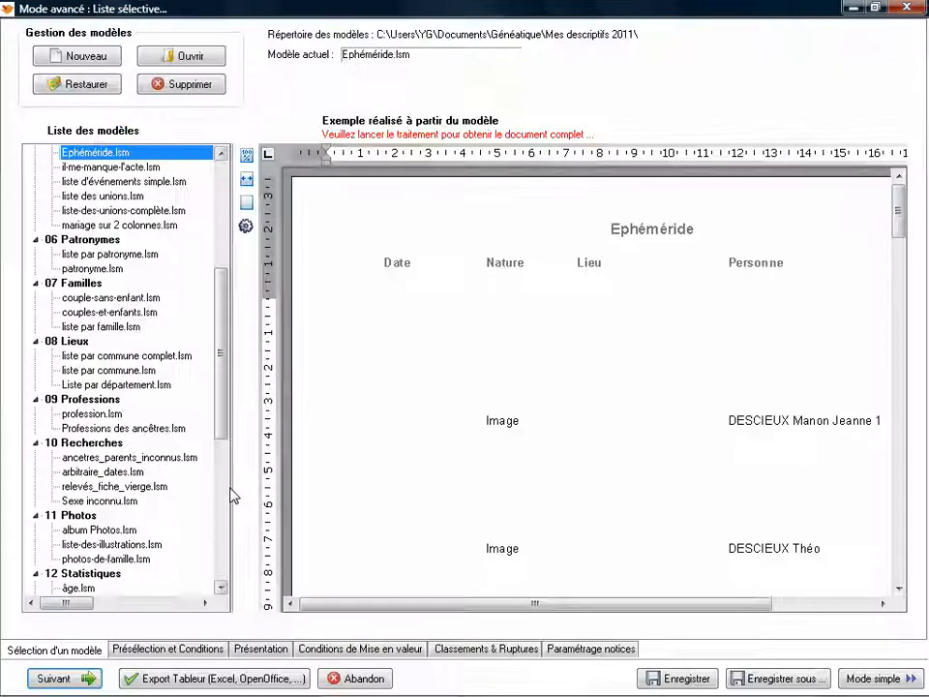
Generate a selective list of the whole genealogy from the album Photos.lsm model, discarding the changes to the Ephéméride model
left_click_drag(223, 406, 223, 255)
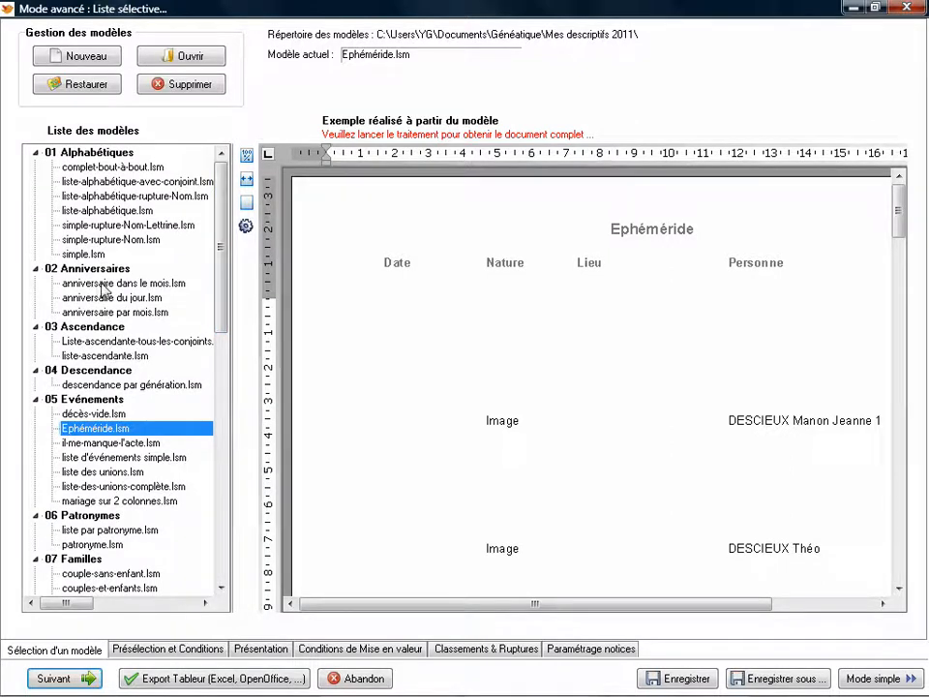
left_click_drag(222, 243, 222, 379)
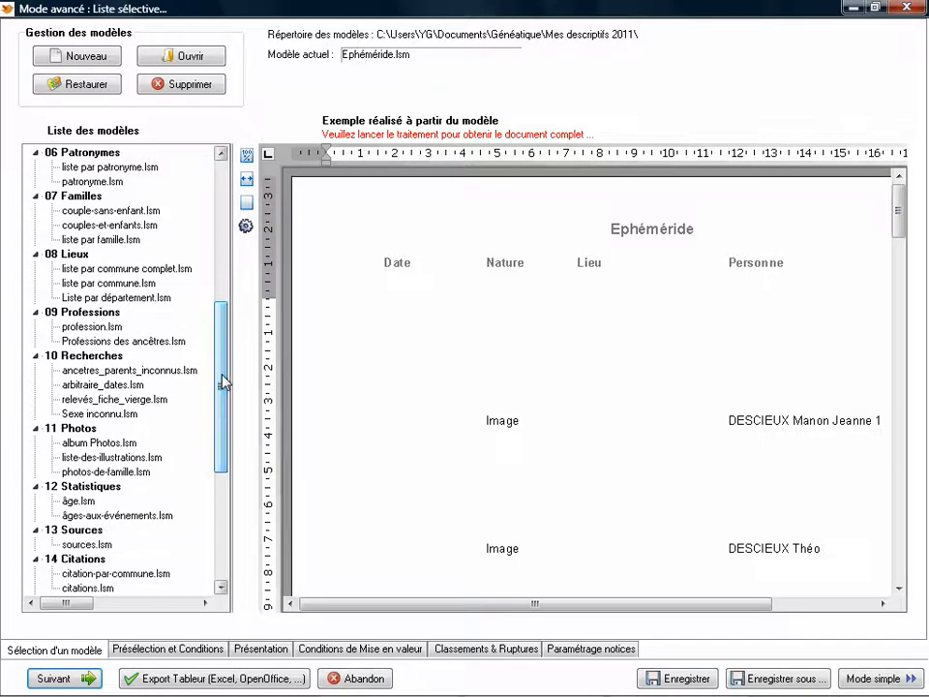
left_click(82, 444)
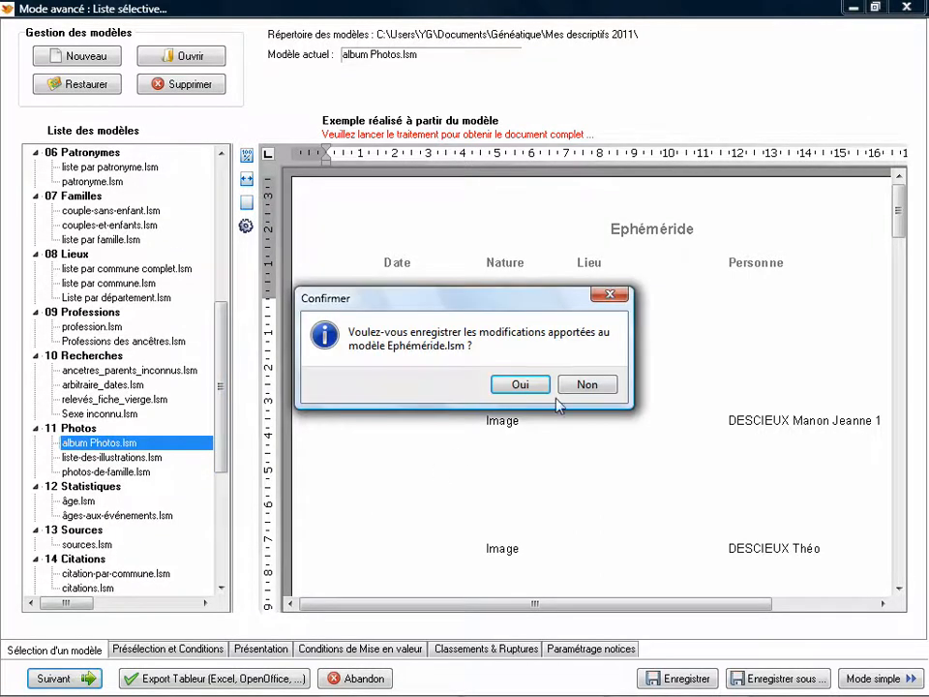
left_click(569, 388)
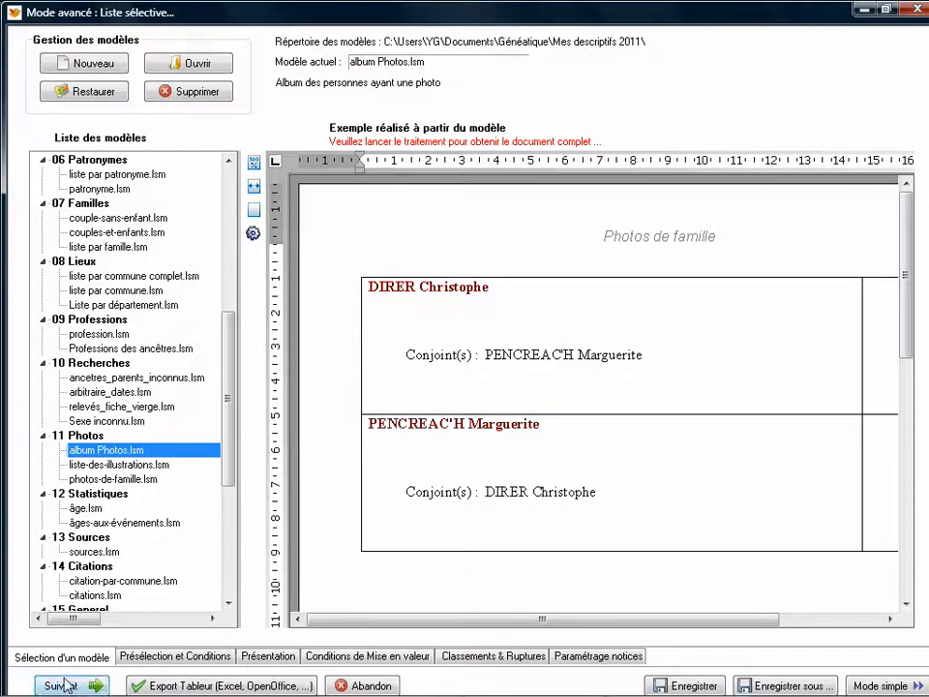
left_click(60, 681)
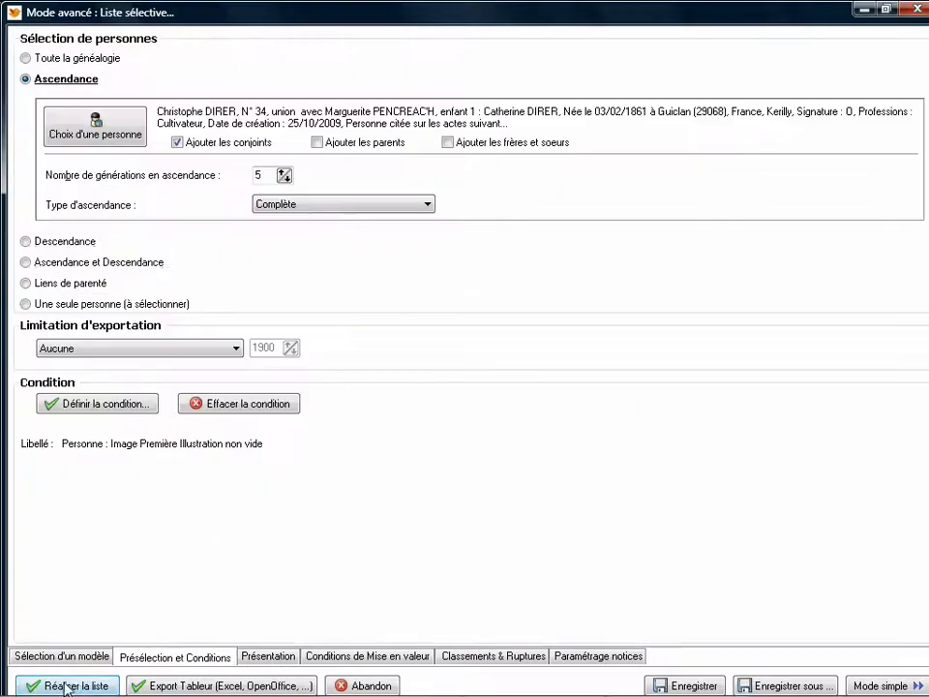
left_click(26, 58)
left_click(66, 686)
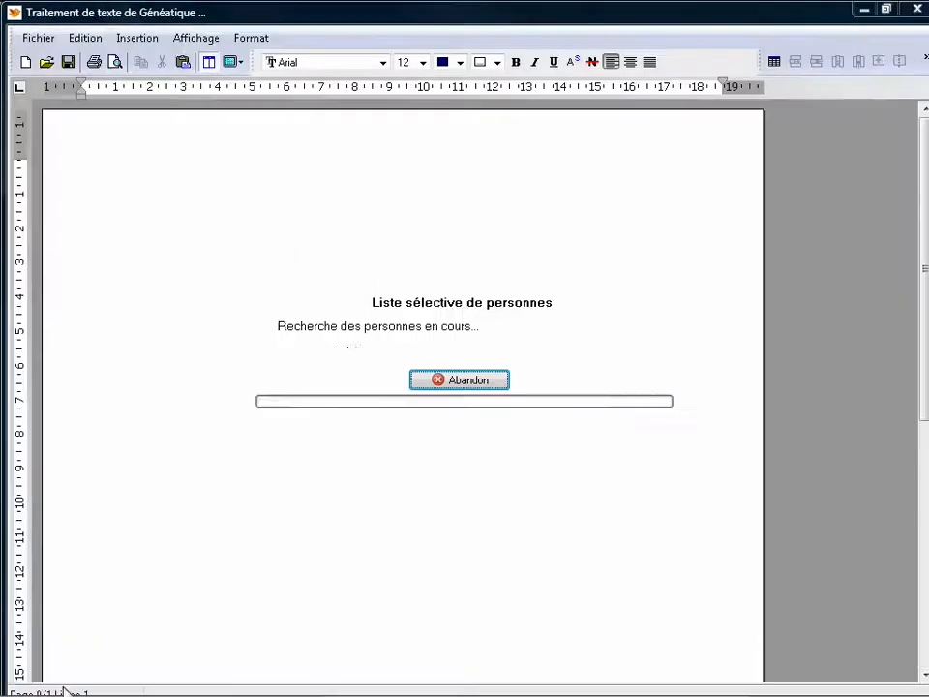
Look through all pages of the family photo album, checking the relatives' entries and portraits
scroll(222, 498, "down", 20)
scroll(222, 498, "down", 20)
scroll(222, 498, "down", 5)
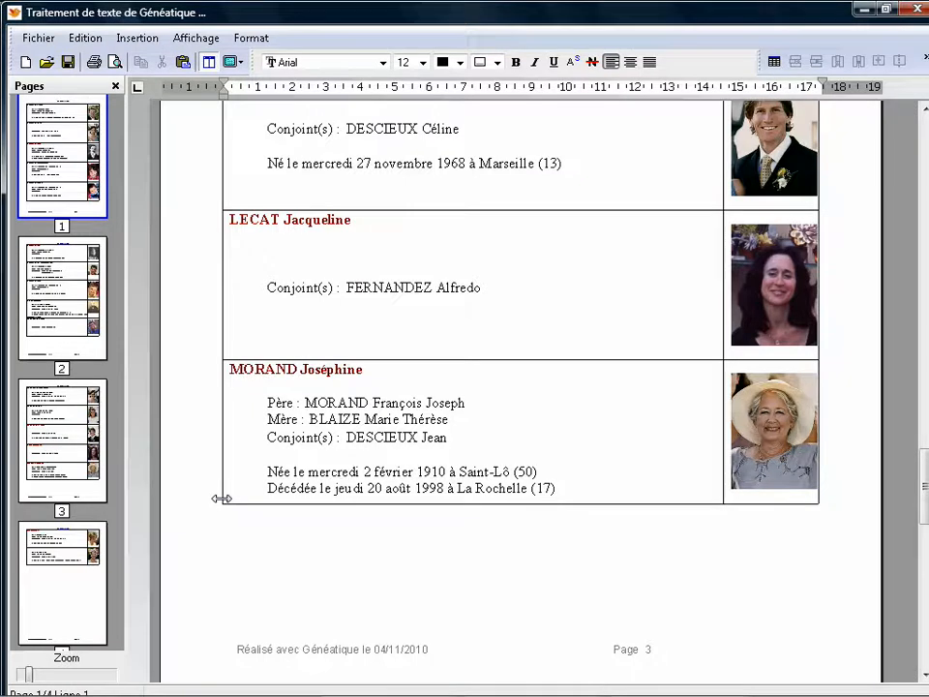
scroll(221, 499, "down", 18)
scroll(221, 499, "down", 9)
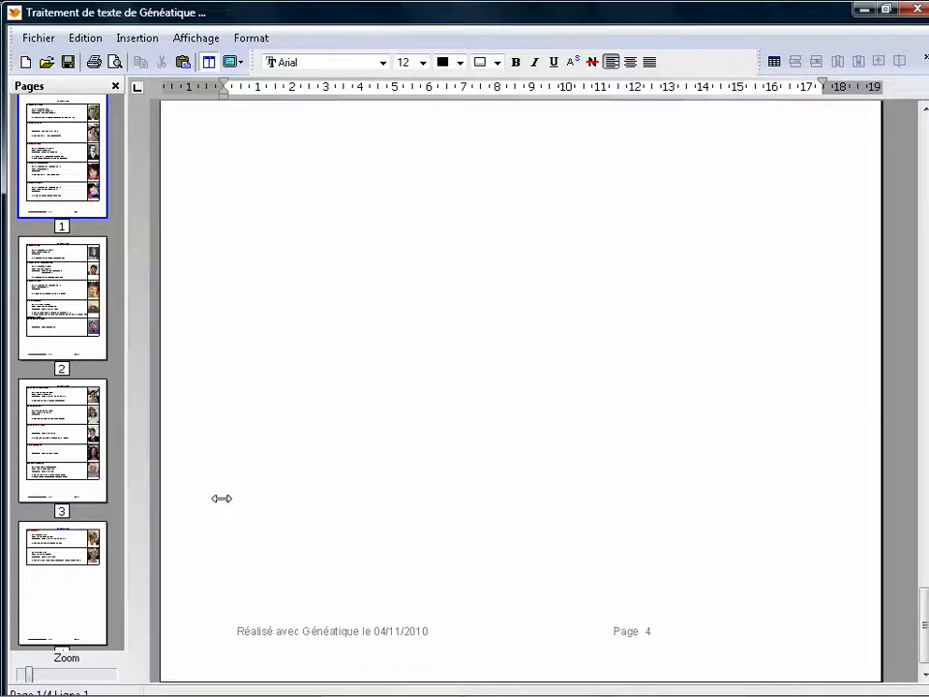
scroll(219, 417, "up", 10)
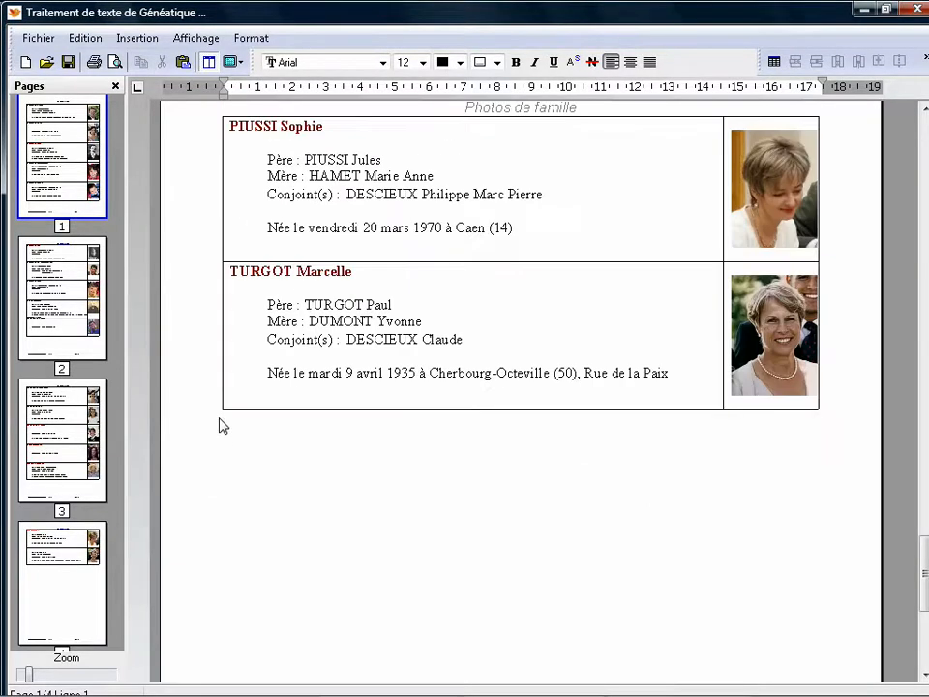
scroll(219, 422, "up", 3)
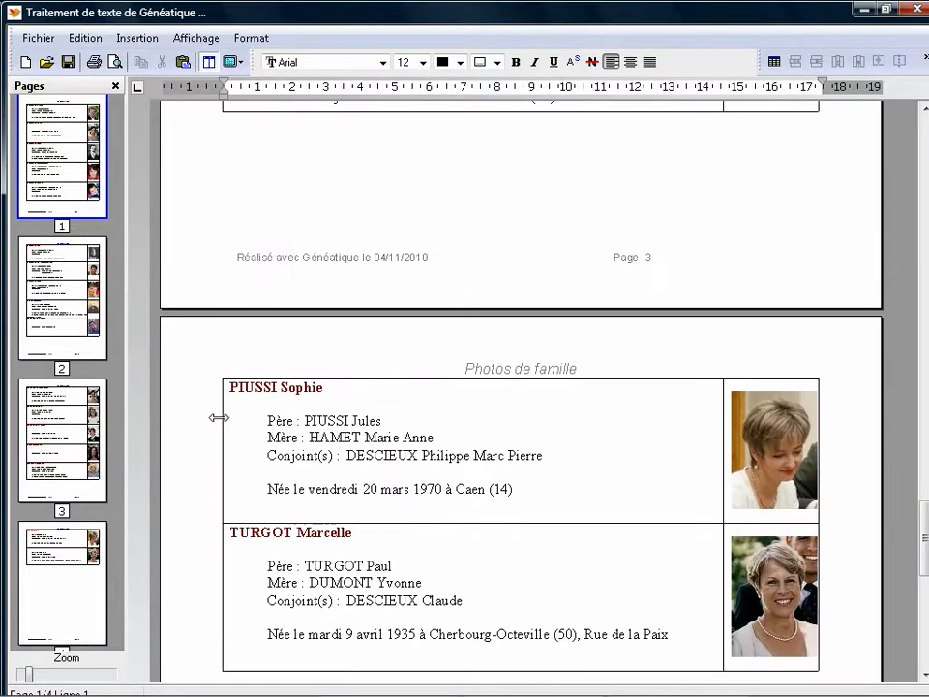